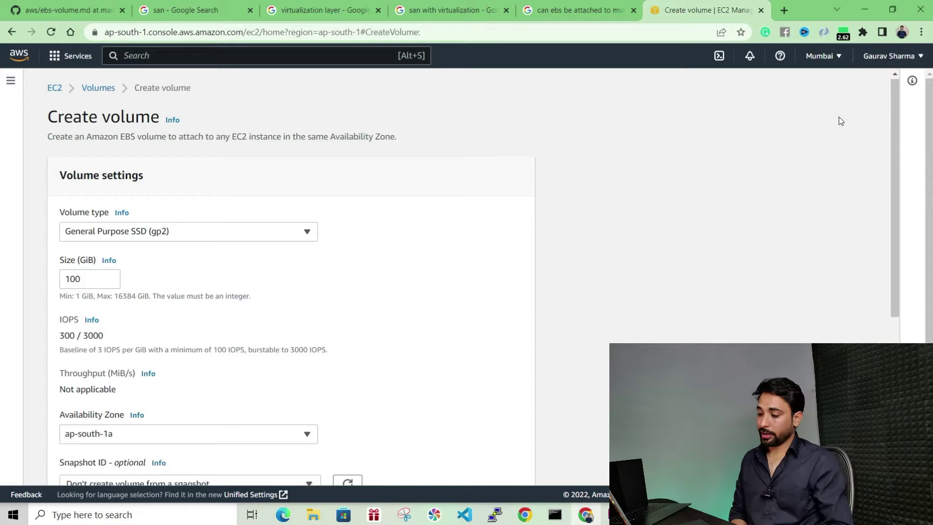
# - Set the new volume's type to General Purpose SSD (gp2) and its size to 5 GiB
pyautogui.scroll(-3, 448, 164)
pyautogui.click(270, 114)
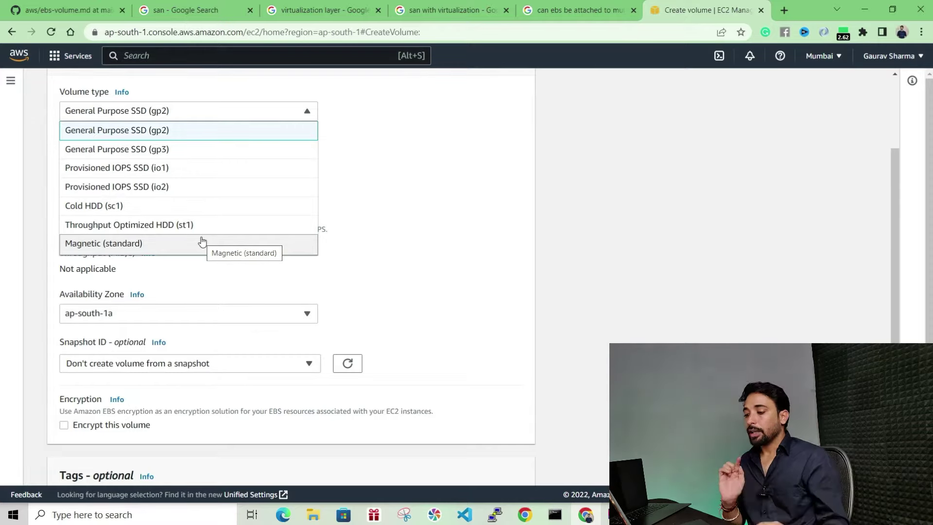
pyautogui.click(158, 131)
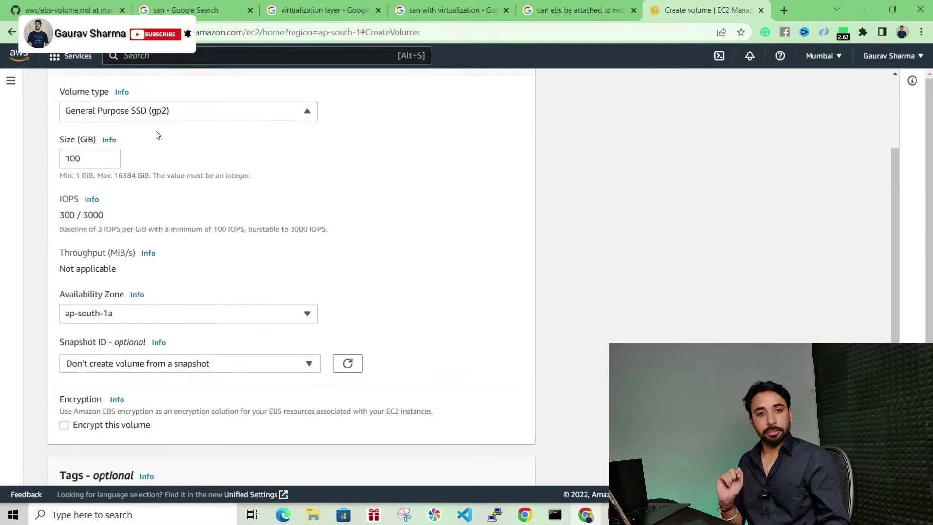
pyautogui.doubleClick(97, 161)
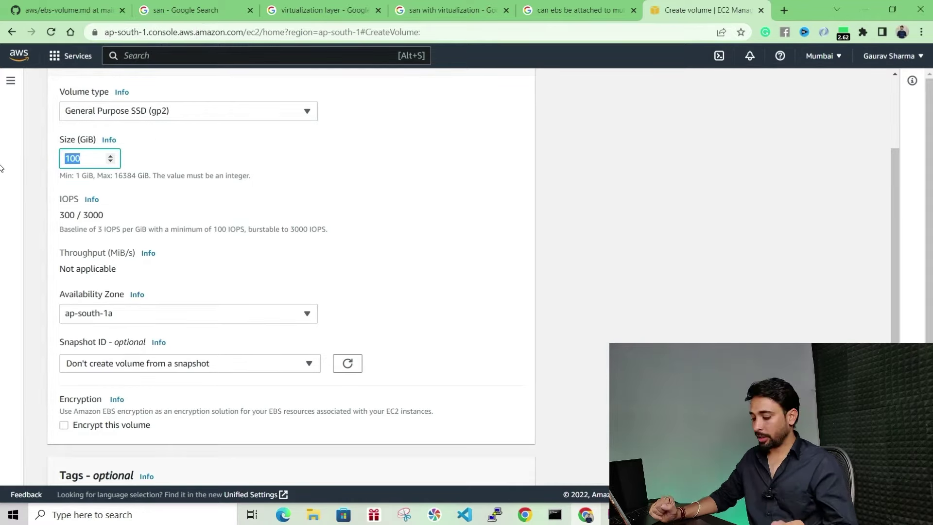
pyautogui.write('5')
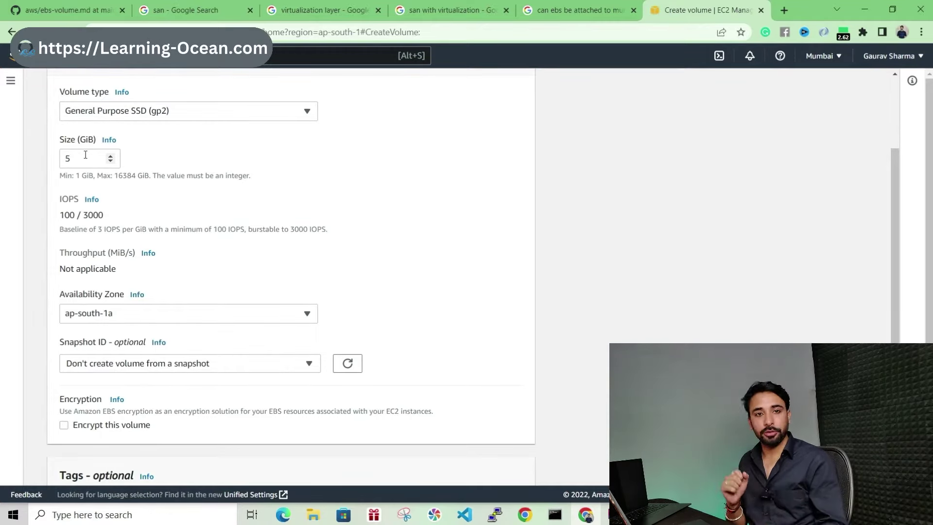
pyautogui.scroll(-3, 91, 275)
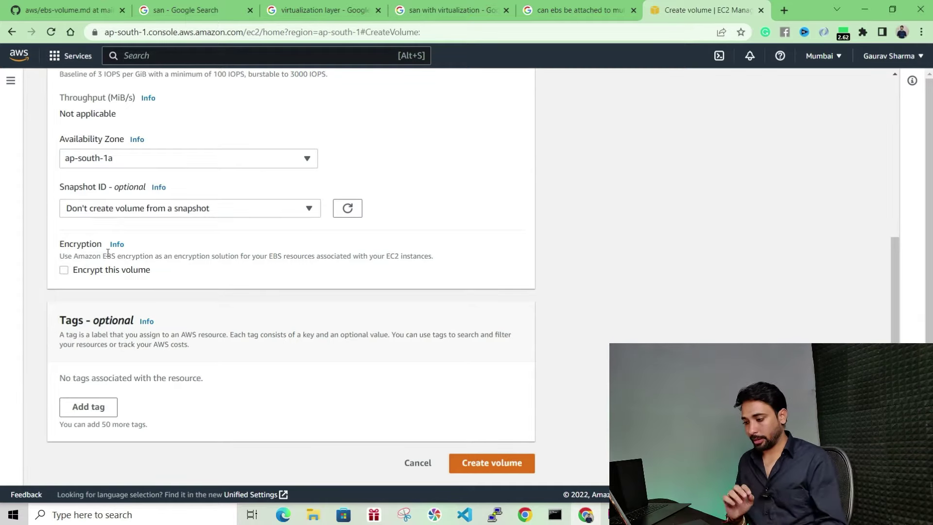
pyautogui.click(64, 271)
pyautogui.click(83, 310)
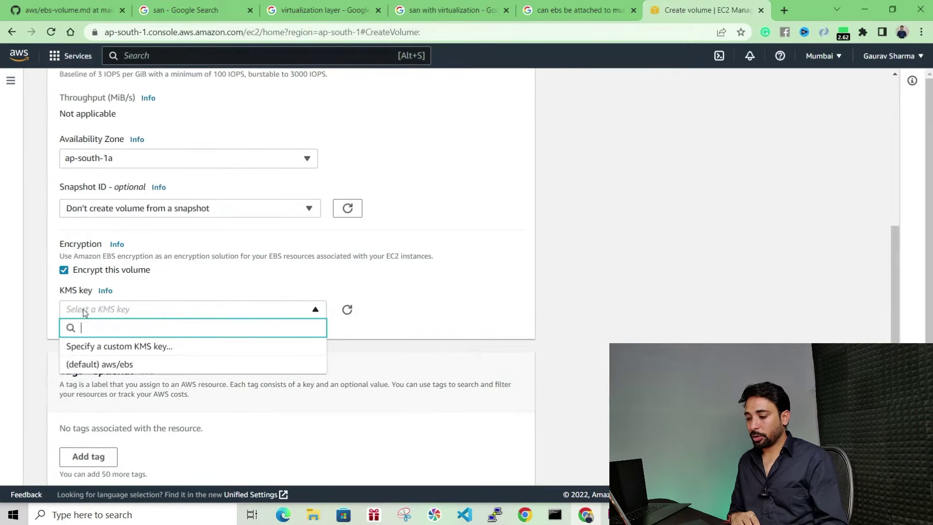
pyautogui.click(64, 271)
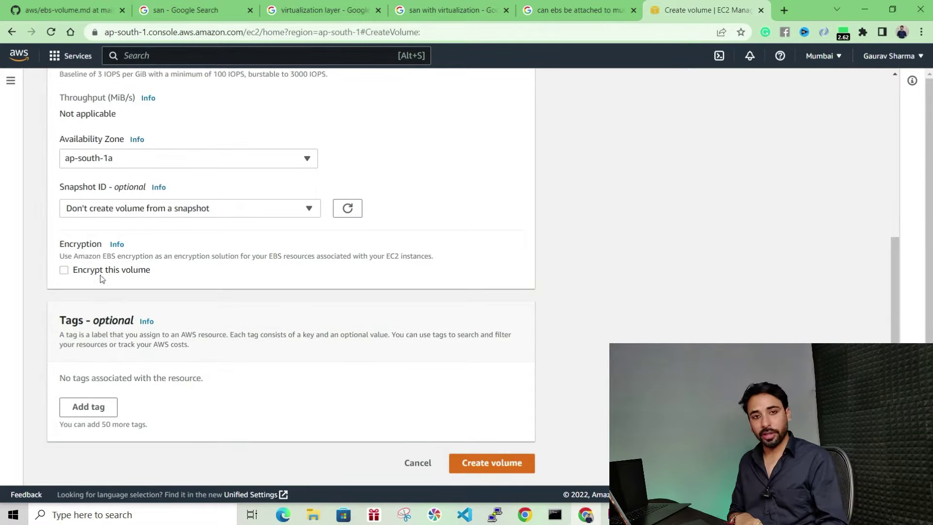
# - Create the volume and check its availability zone in the volumes list
pyautogui.click(490, 461)
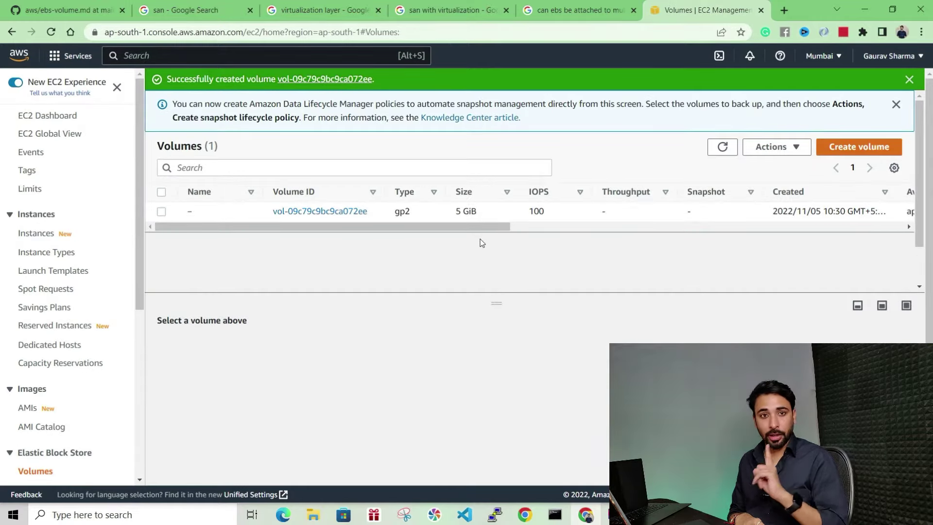
pyautogui.moveTo(397, 228); pyautogui.dragTo(597, 228)
pyautogui.moveTo(469, 211); pyautogui.dragTo(546, 217)
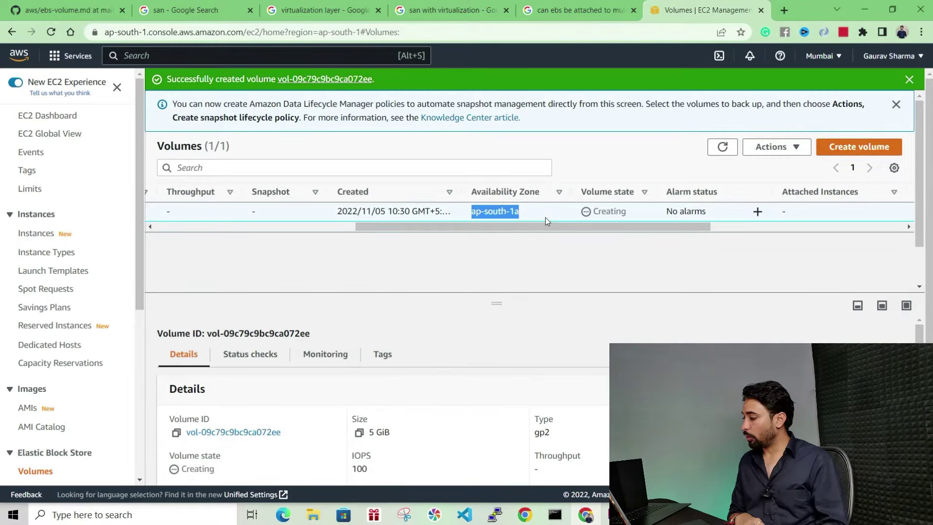
# - Start creating a second EBS volume and set its size to 5 GiB
pyautogui.click(899, 147)
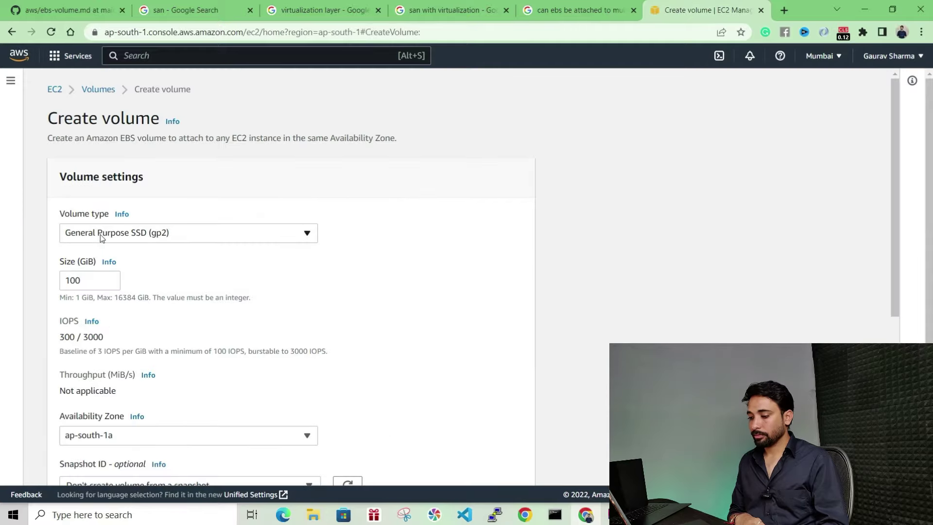
pyautogui.scroll(-3, 182, 264)
pyautogui.doubleClick(77, 158)
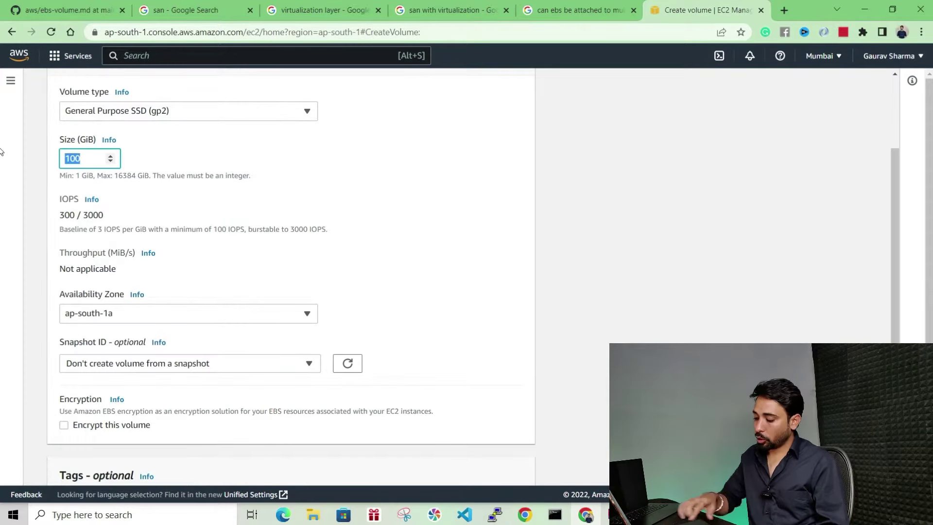
pyautogui.write('5')
pyautogui.click(219, 251)
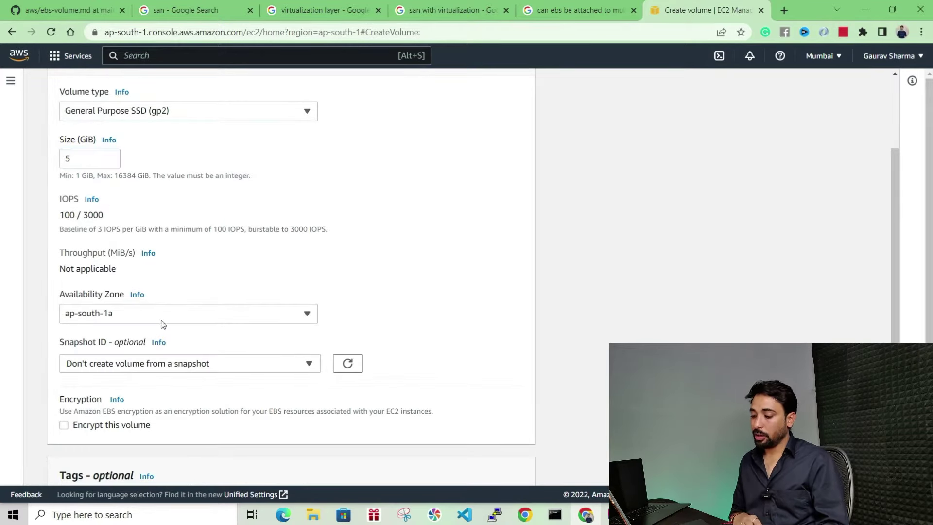
# - Set the second volume's availability zone to ap-south-1b and create the volume
pyautogui.click(96, 315)
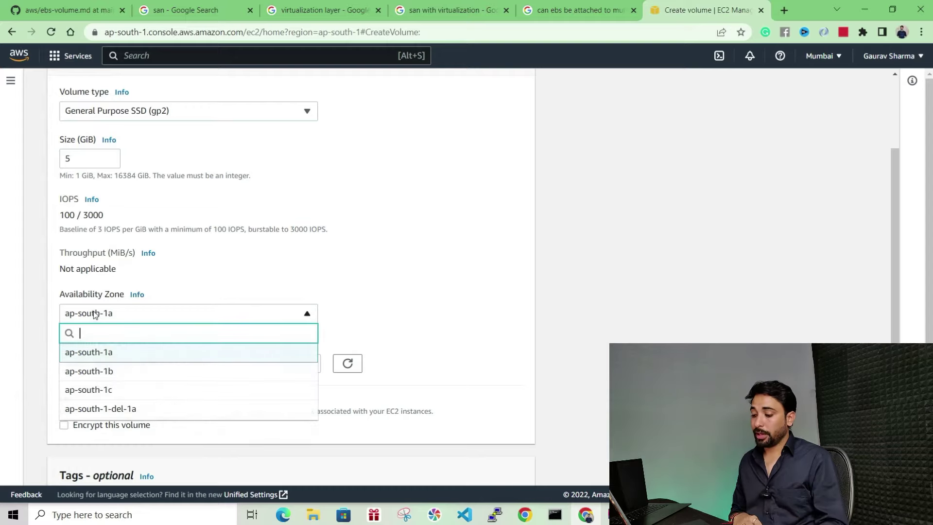
pyautogui.click(94, 369)
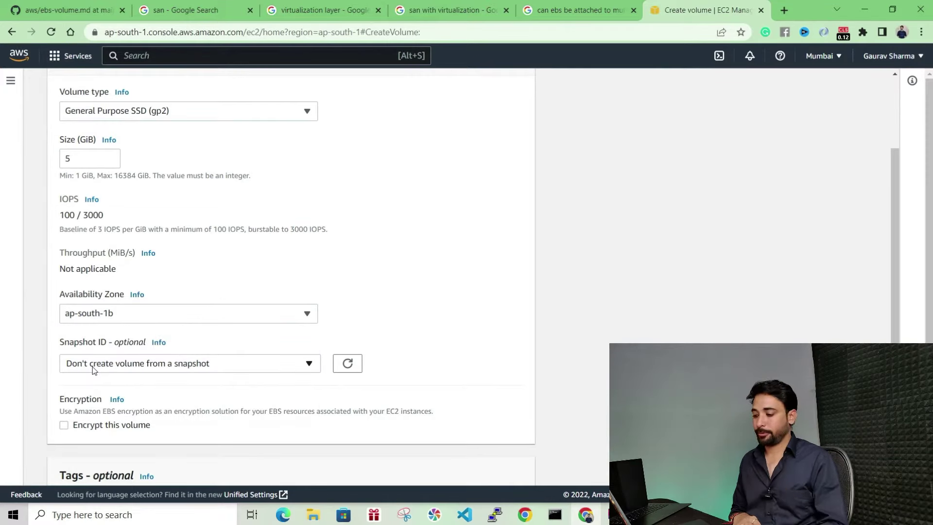
pyautogui.scroll(-3, 476, 336)
pyautogui.click(475, 468)
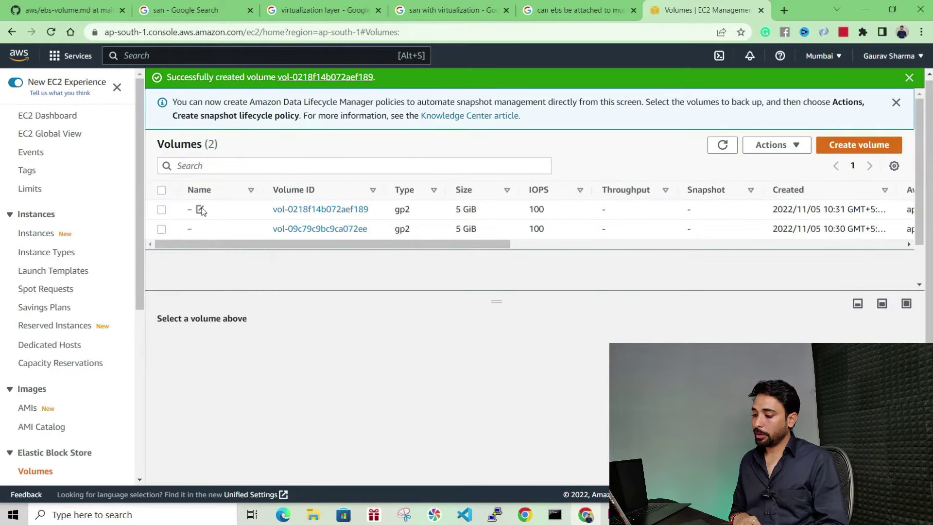
# - Name the newly created ap-south-1b volume apsouth1b
pyautogui.click(201, 210)
pyautogui.click(403, 244)
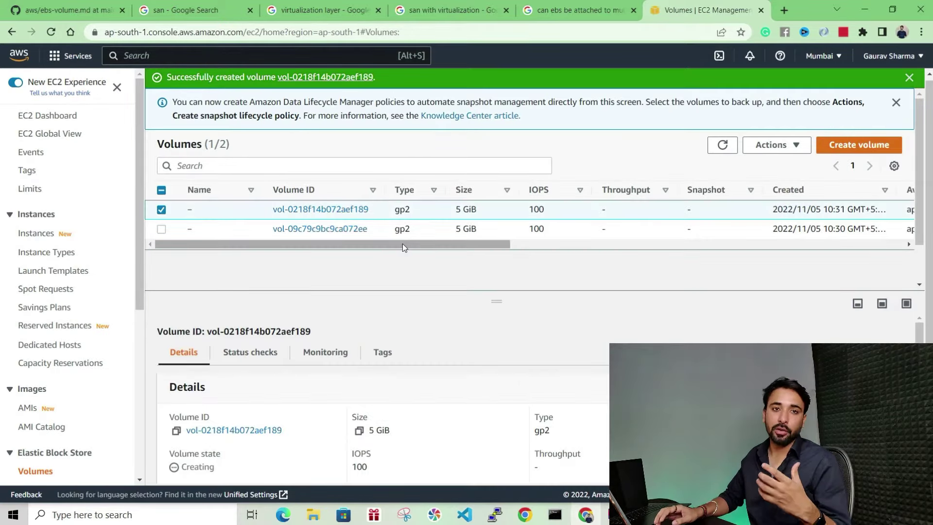
pyautogui.moveTo(403, 244)
pyautogui.mouseDown()
pyautogui.moveTo(681, 255)
pyautogui.moveTo(435, 254)
pyautogui.mouseUp()
pyautogui.click(200, 209)
pyautogui.write('apsouth1b')
pyautogui.press('Return')
# - Name the first volume, located in ap-south-1a, apsouth1avol
pyautogui.click(199, 229)
pyautogui.write('apsouth1avol')
pyautogui.press('Return')
# - Rename the apsouth1b volume as apsouth1bvol
pyautogui.click(236, 210)
pyautogui.press('End')
pyautogui.write('vol')
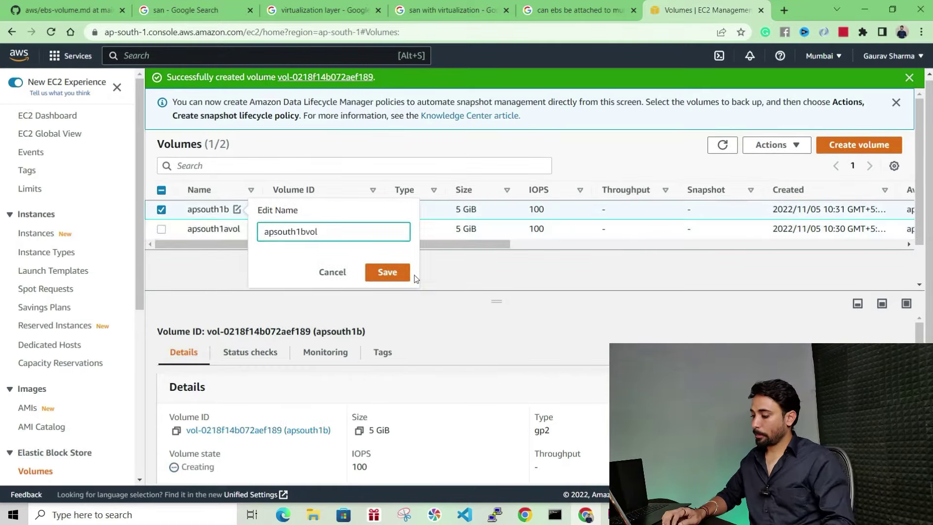
pyautogui.click(401, 277)
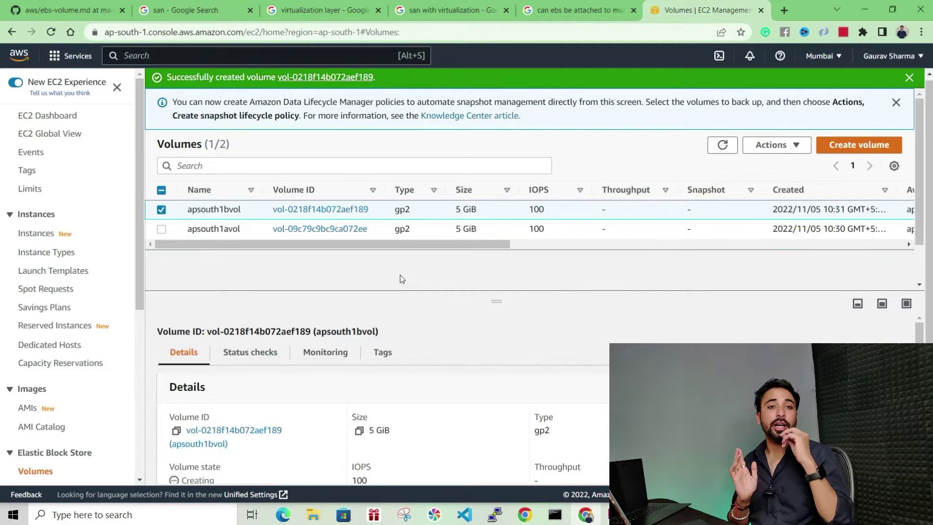
# - Go to the EC2 instances list, remove the running-state filter, and start launching a new instance
pyautogui.click(36, 117)
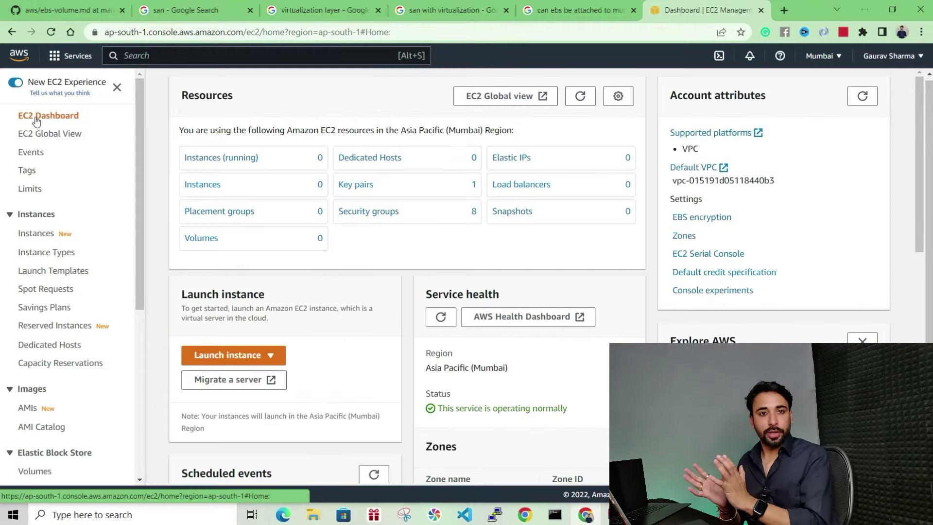
pyautogui.click(197, 162)
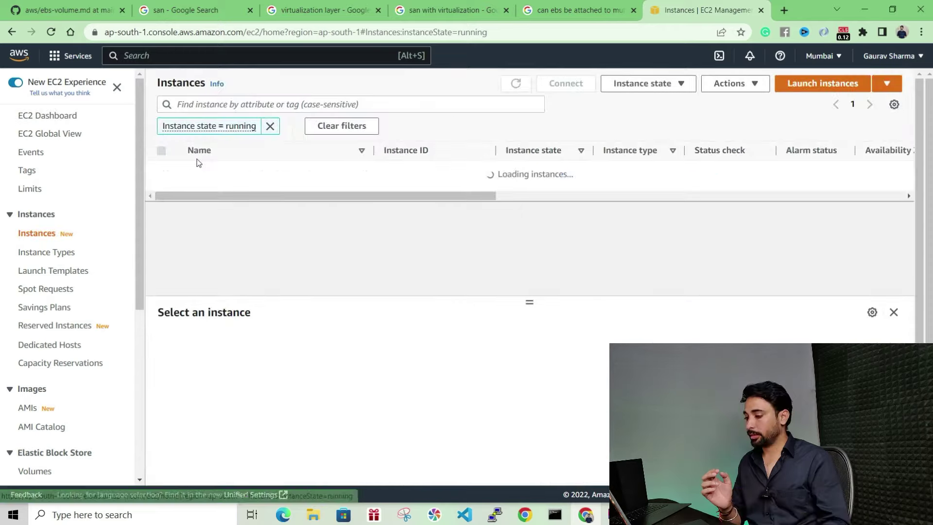
pyautogui.click(269, 125)
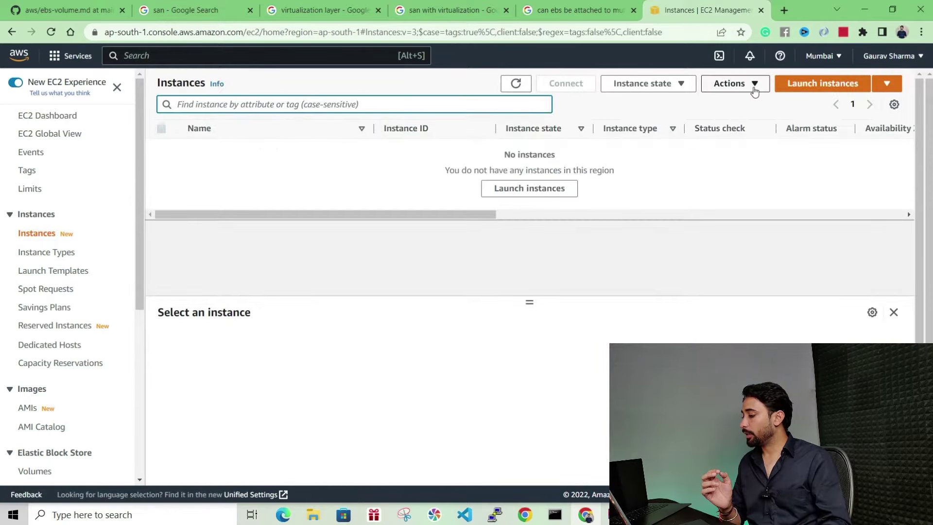
pyautogui.click(819, 90)
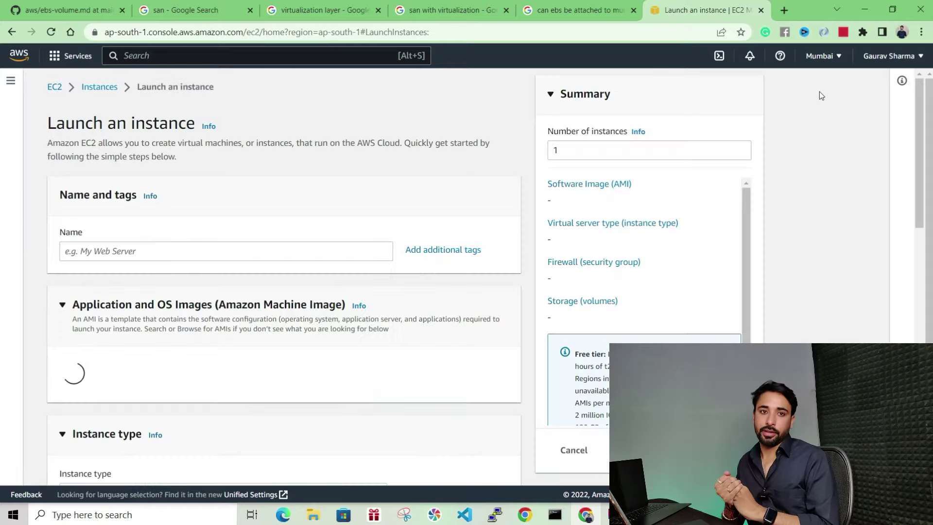
# - Choose Ubuntu as the instance's operating system image and name the instance ebs-vol-demo
pyautogui.scroll(-5, 135, 248)
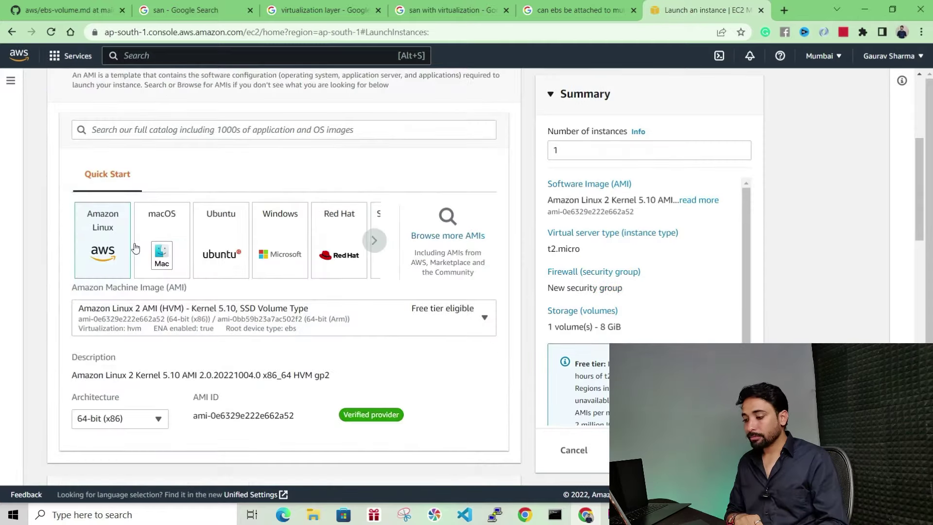
pyautogui.click(227, 242)
pyautogui.scroll(5, 232, 227)
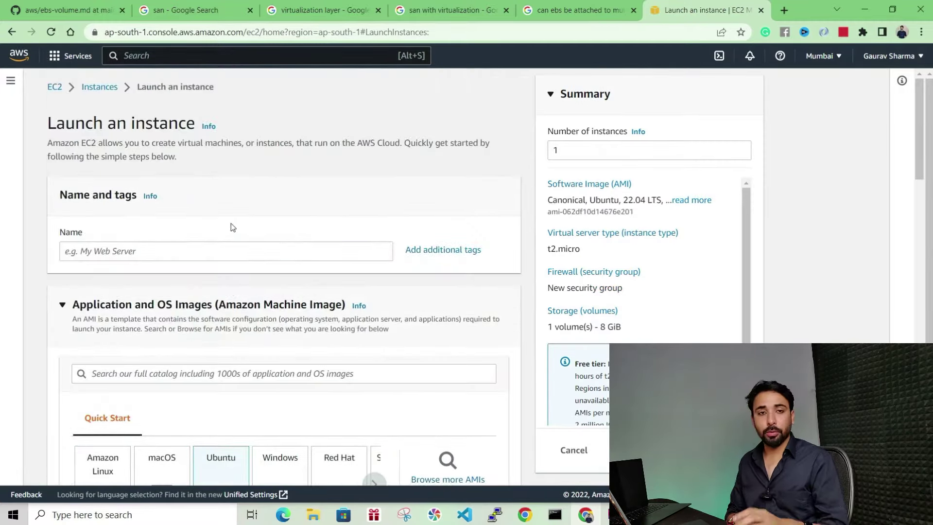
pyautogui.scroll(-5, 231, 234)
pyautogui.scroll(5, 232, 234)
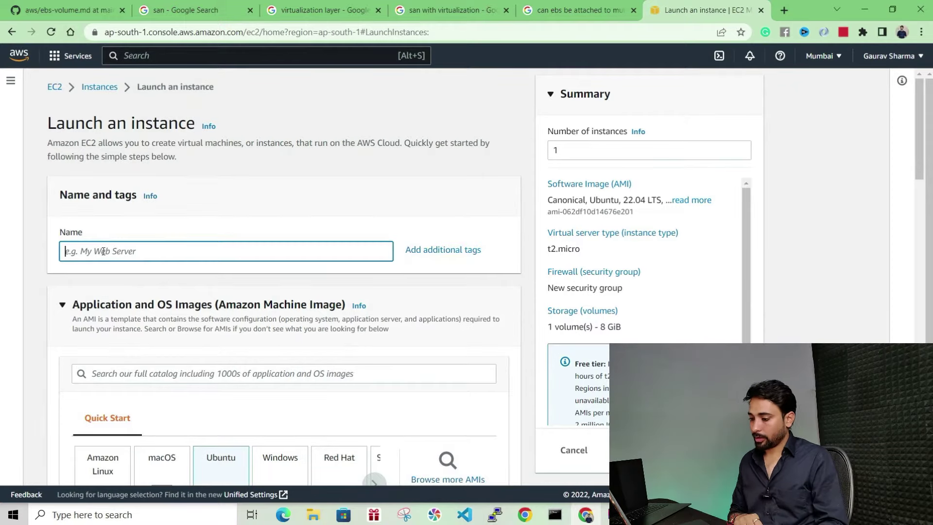
pyautogui.click(103, 250)
pyautogui.write('ebs-vol-demo')
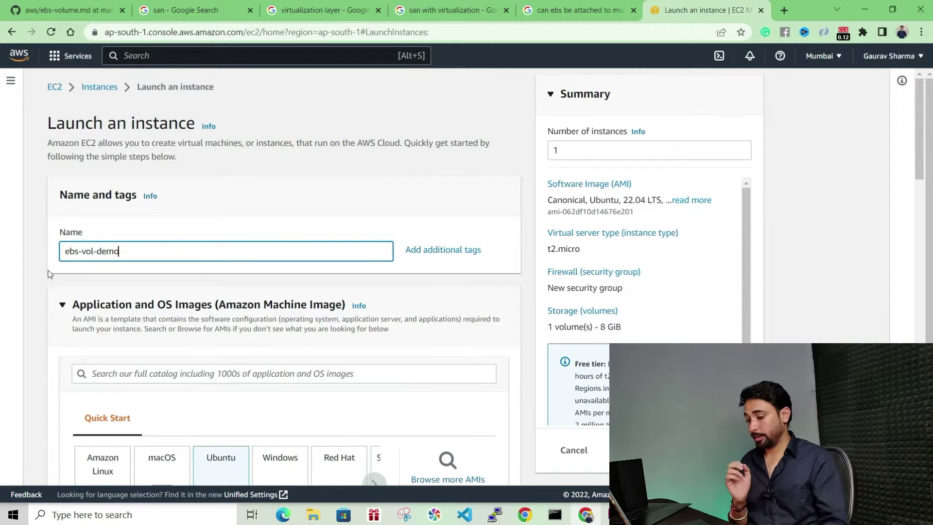
# - Edit the instance's network settings to use the default VPC's subnet in availability zone ap-south-1a
pyautogui.scroll(-15, 176, 220)
pyautogui.scroll(-10, 146, 282)
pyautogui.scroll(11, 115, 346)
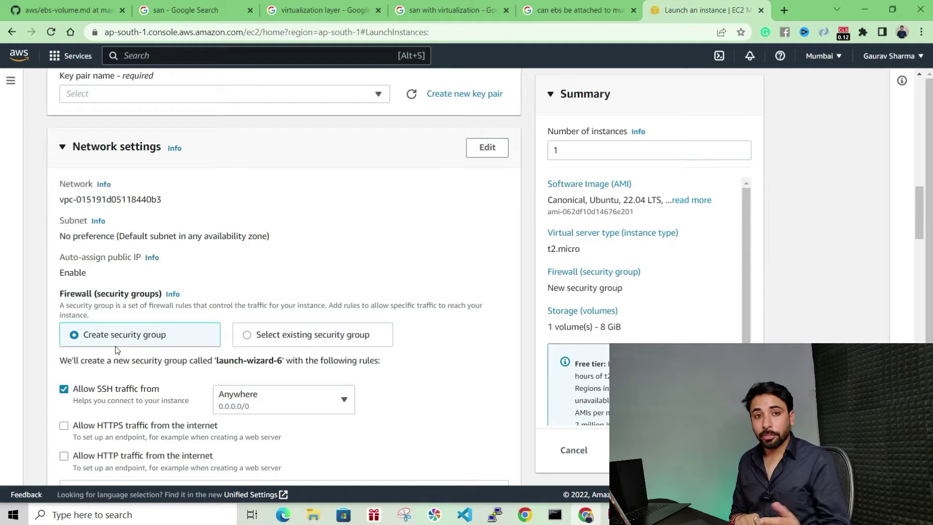
pyautogui.scroll(3, 115, 346)
pyautogui.scroll(-1, 190, 316)
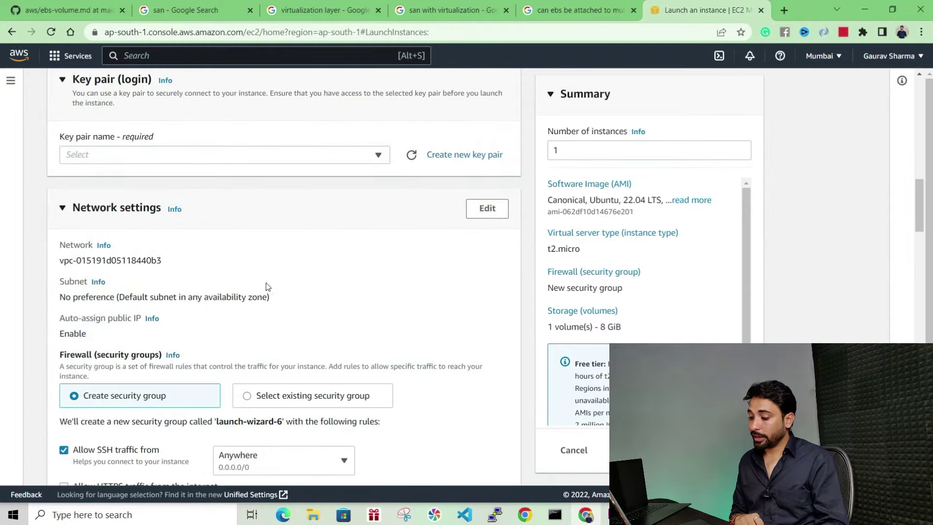
pyautogui.click(483, 214)
pyautogui.scroll(-4, 254, 275)
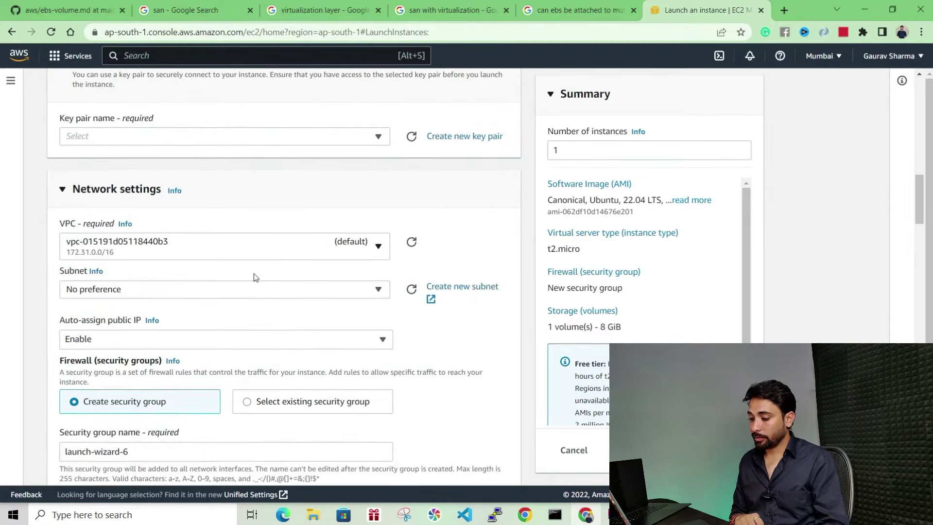
pyautogui.scroll(-2, 216, 307)
pyautogui.scroll(6, 134, 303)
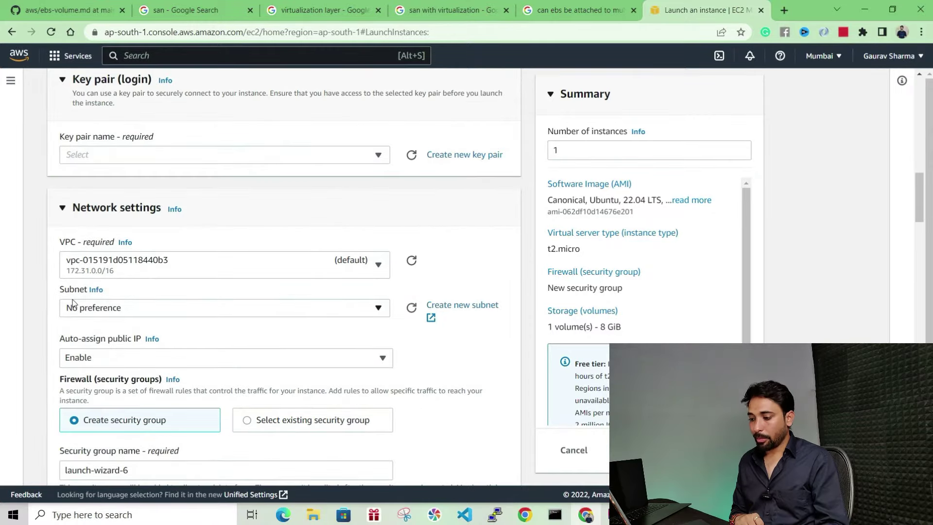
pyautogui.click(95, 311)
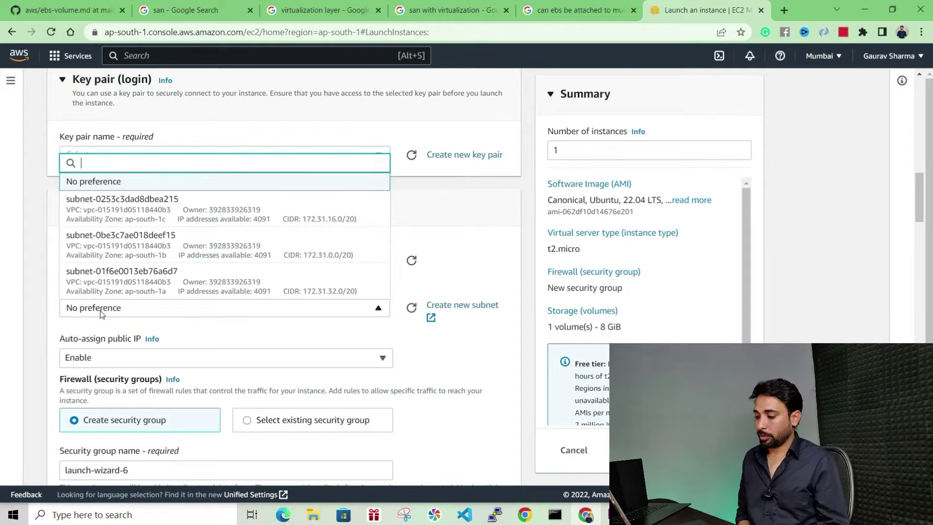
pyautogui.click(132, 286)
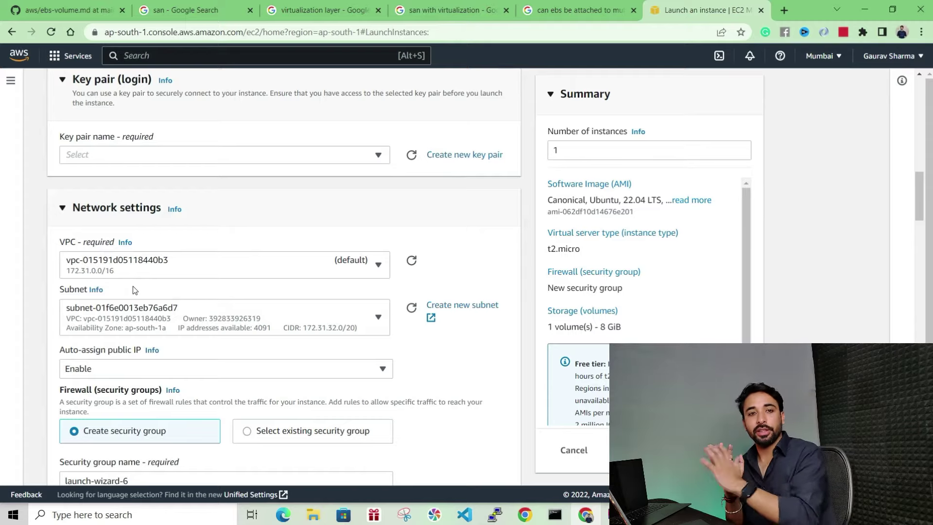
# - Select youtube-key as the instance's login key pair and collapse the network settings section
pyautogui.scroll(1, 232, 218)
pyautogui.click(231, 216)
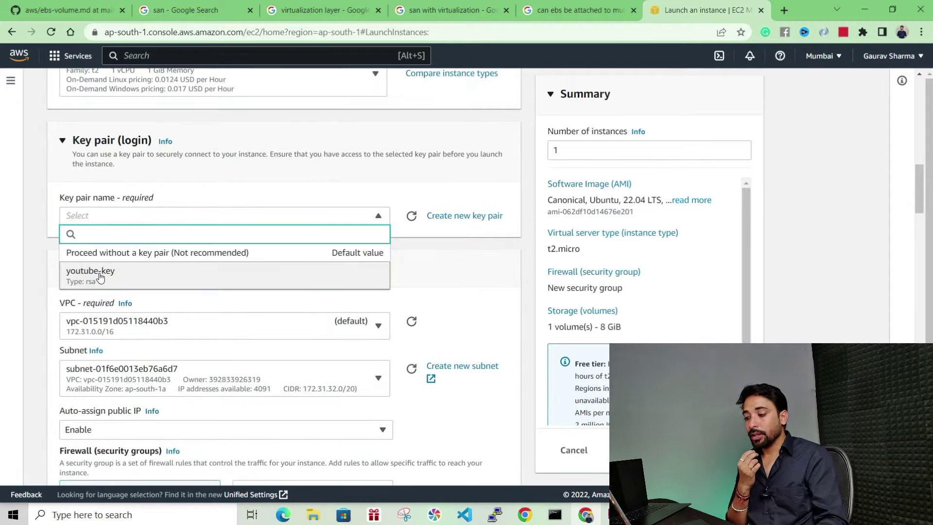
pyautogui.click(100, 276)
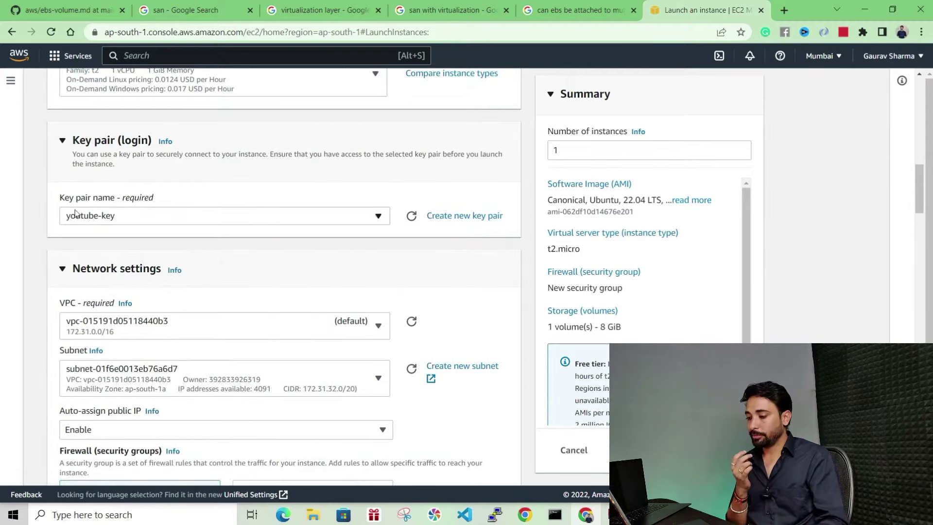
pyautogui.click(62, 270)
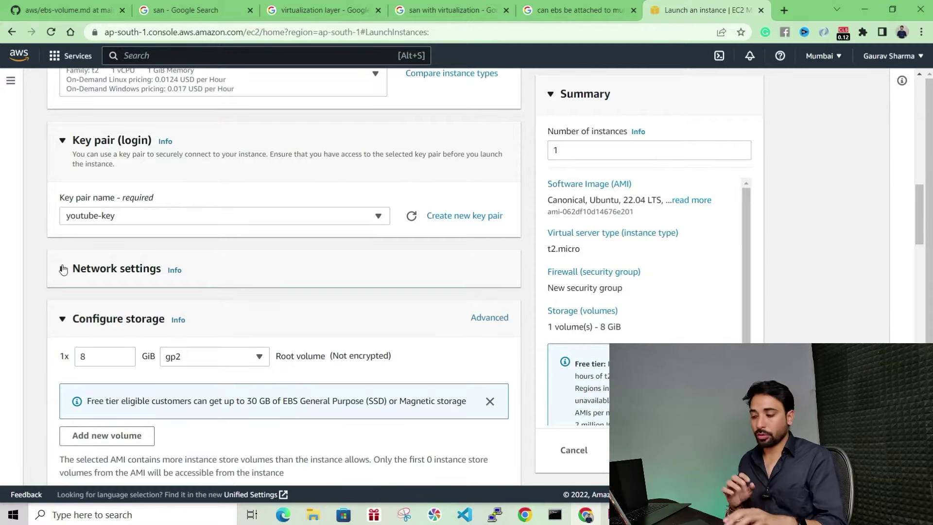
# - Add a second EBS volume to the instance's storage configuration with a size of 6 GiB and type gp3
pyautogui.scroll(-3, 83, 231)
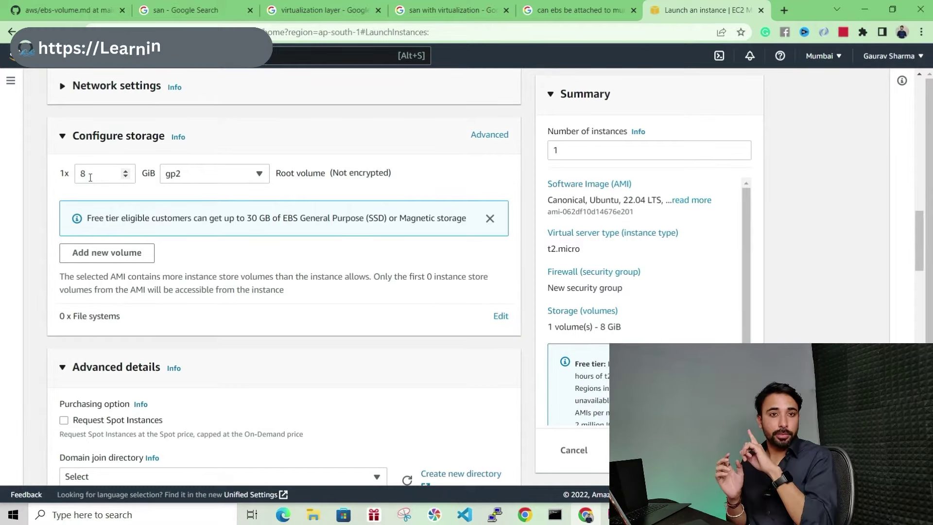
pyautogui.moveTo(142, 254); pyautogui.dragTo(97, 257)
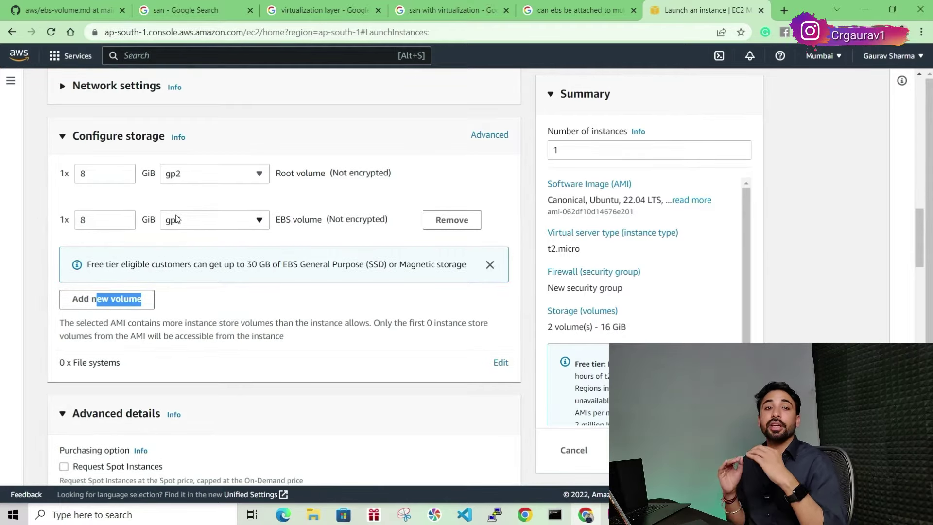
pyautogui.doubleClick(95, 224)
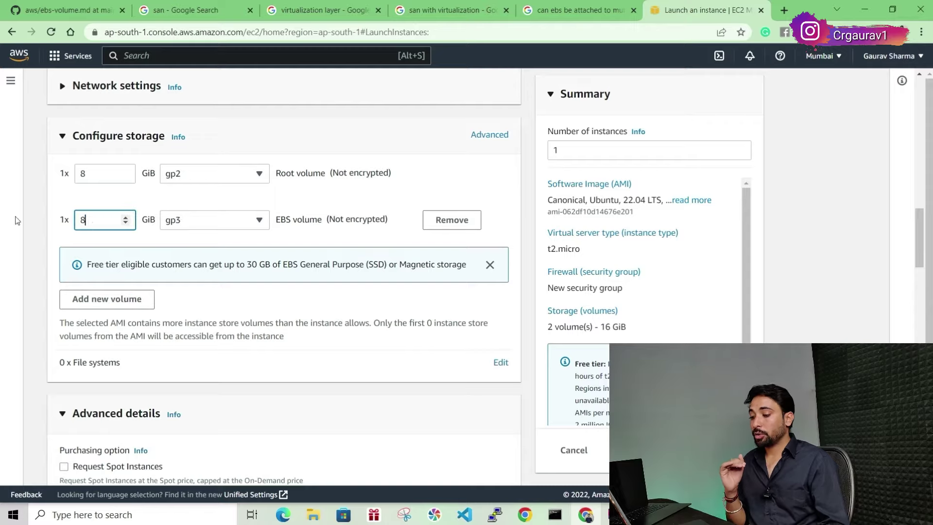
pyautogui.write('6')
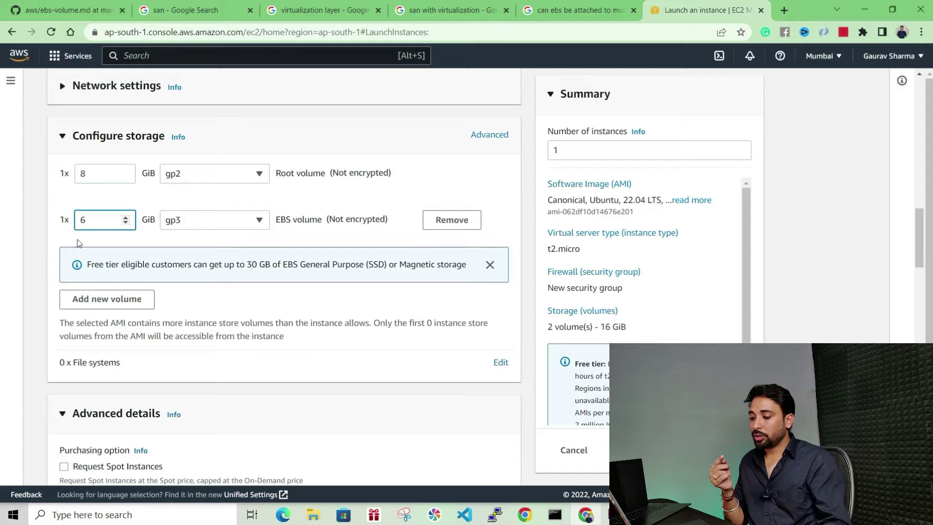
pyautogui.doubleClick(76, 223)
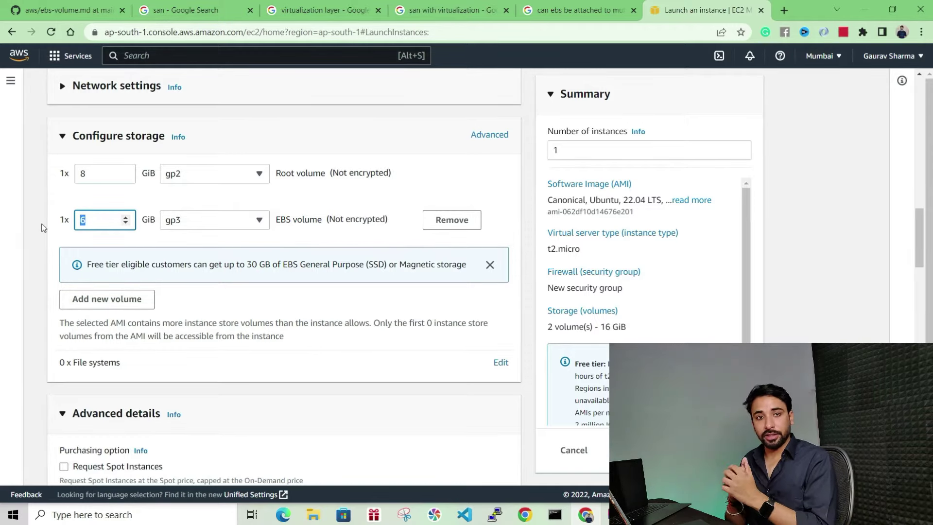
# - Launch the instance and open its entry in the instances list in a separate browser tab
pyautogui.scroll(-15, 317, 346)
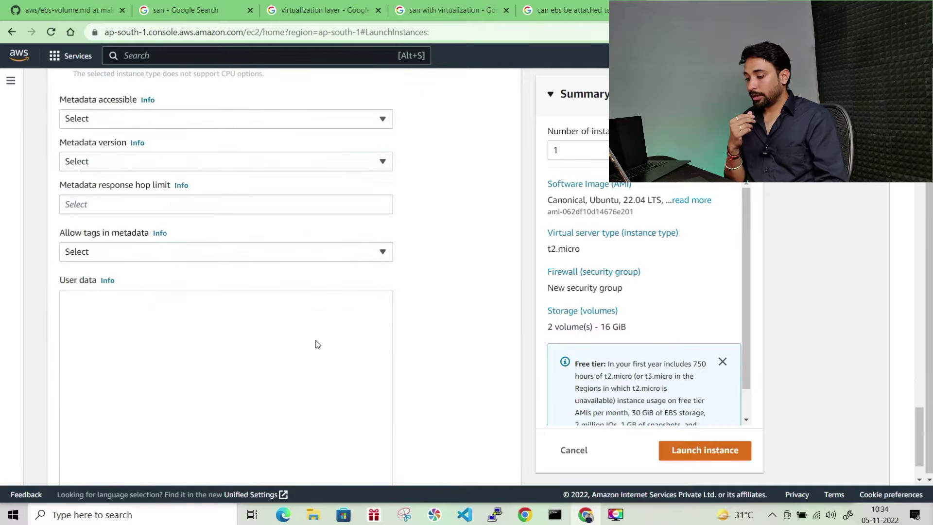
pyautogui.click(705, 450)
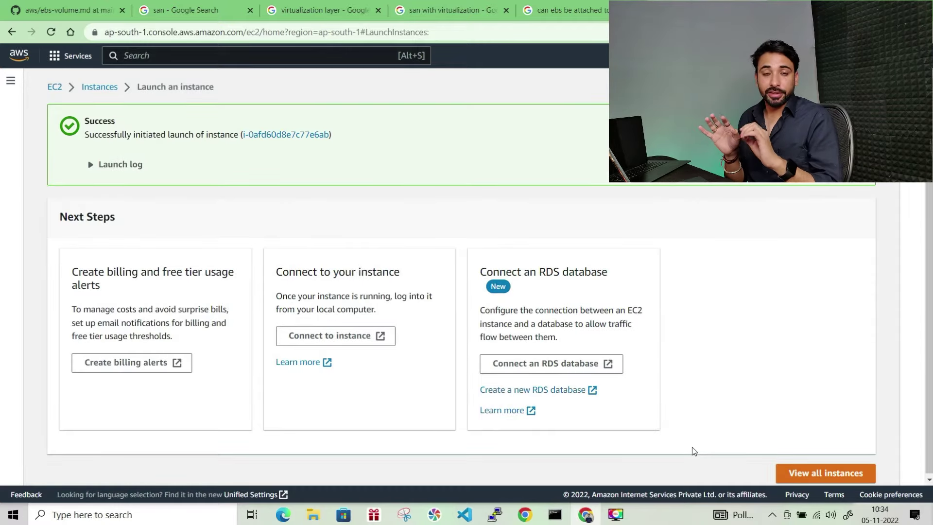
pyautogui.click(287, 134)
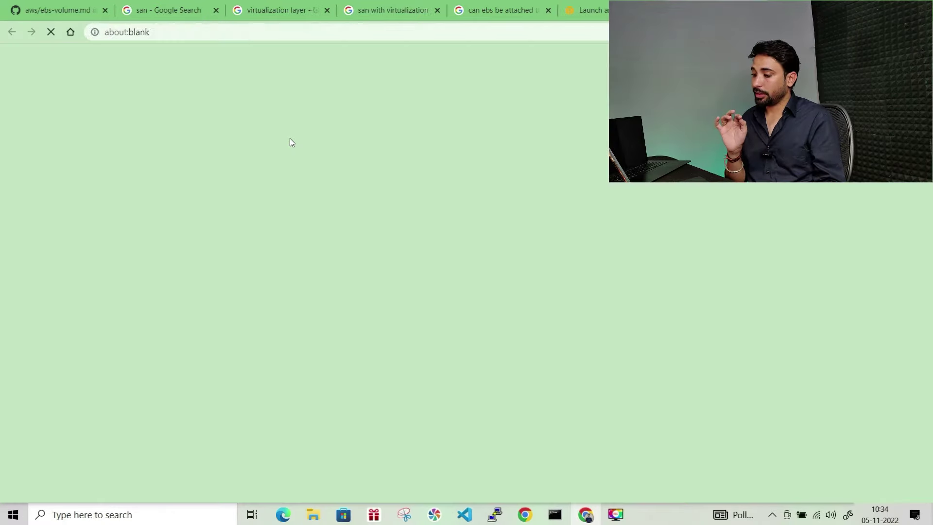
# - Return to the launch page's tab, go to the Elastic Block Store volumes list, and refresh it
pyautogui.click(579, 10)
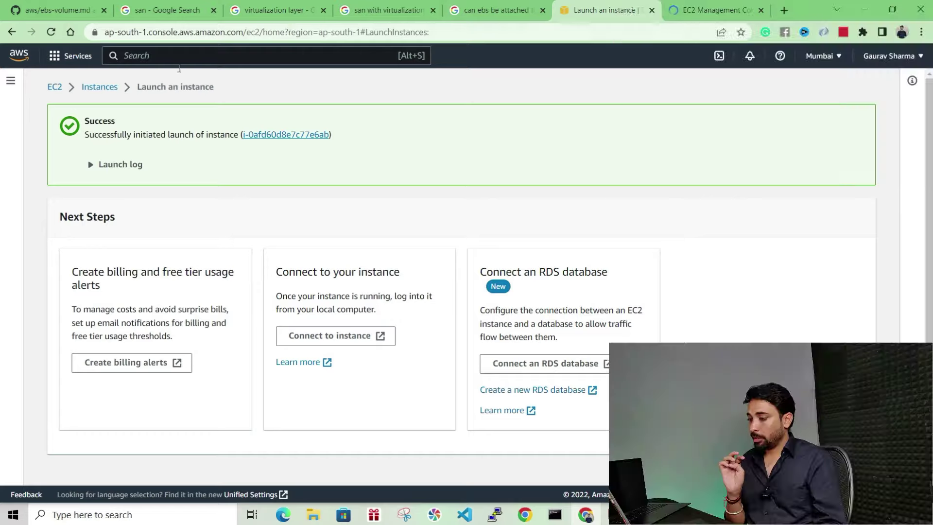
pyautogui.click(11, 80)
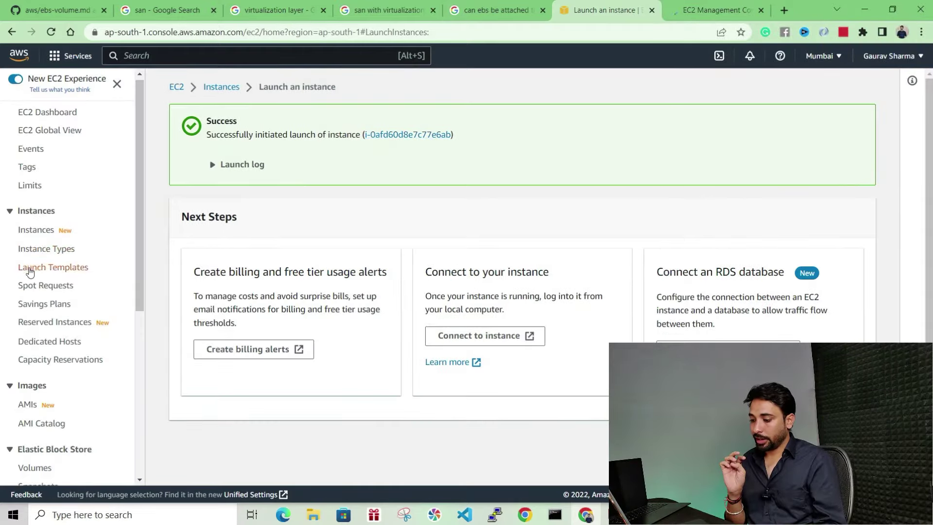
pyautogui.scroll(-7, 25, 266)
pyautogui.click(30, 174)
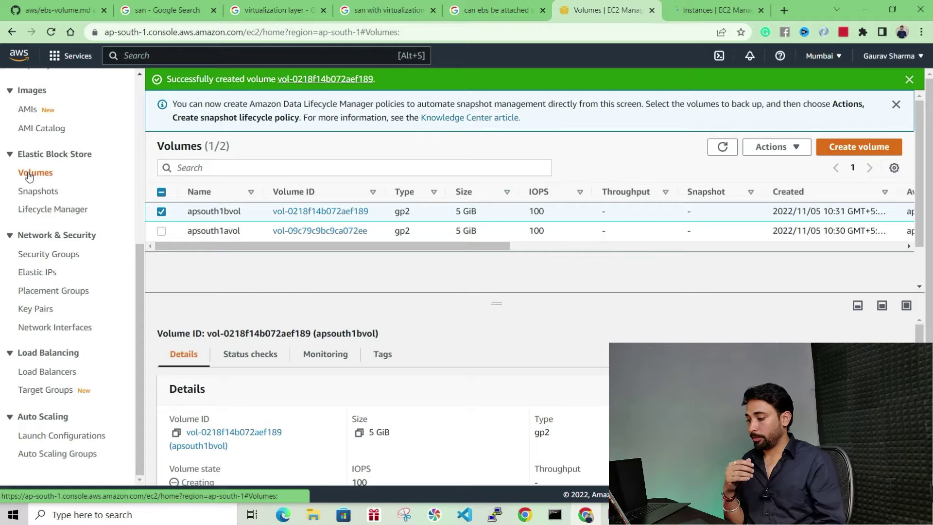
pyautogui.moveTo(495, 325); pyautogui.dragTo(496, 343)
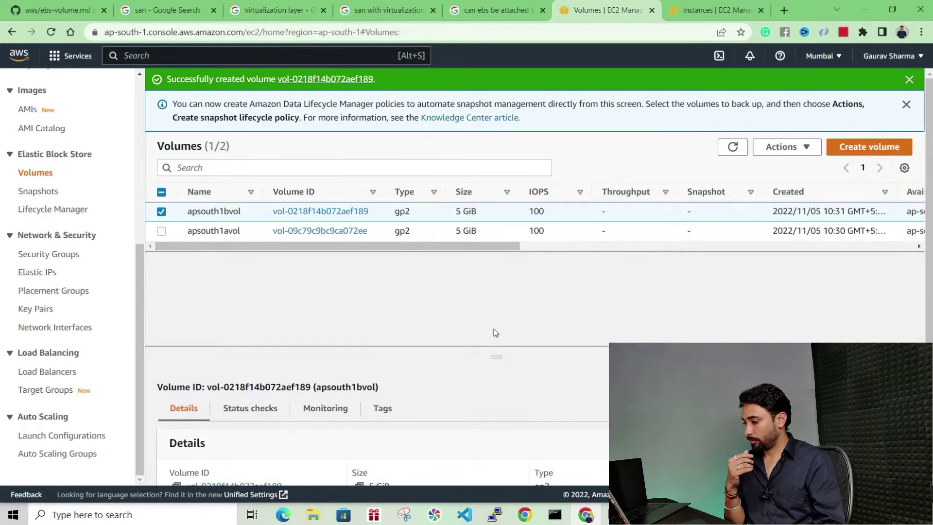
pyautogui.click(733, 150)
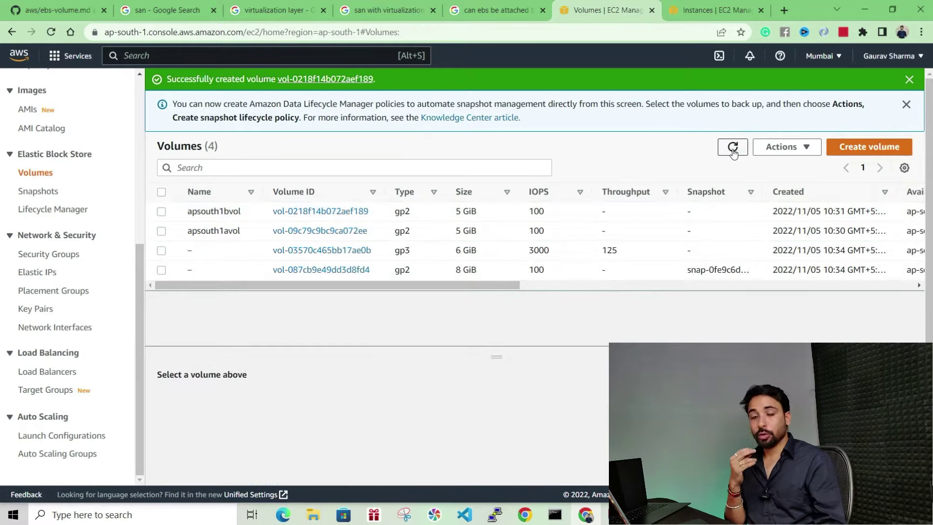
# - Examine the sizes, volume states and attached instances of the two unnamed volumes in the list
pyautogui.moveTo(455, 251); pyautogui.dragTo(472, 251)
pyautogui.click(473, 251)
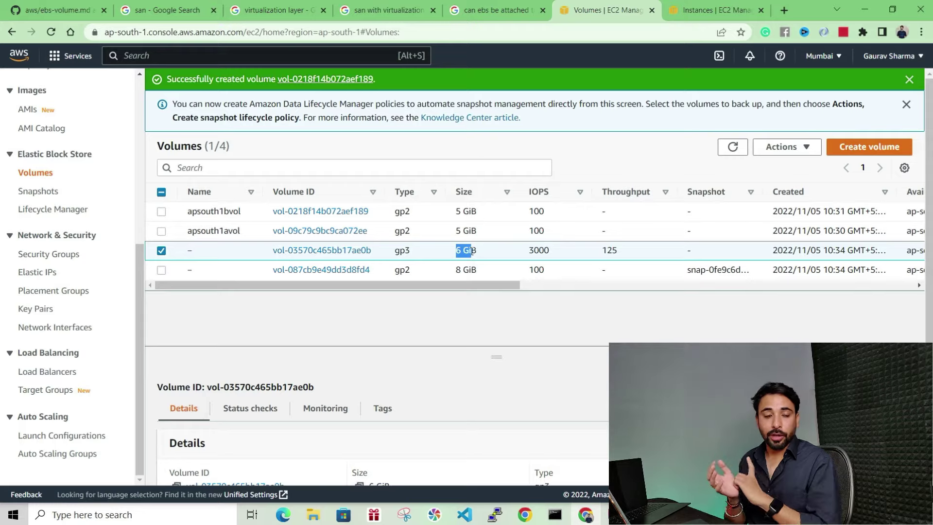
pyautogui.moveTo(455, 271); pyautogui.dragTo(500, 270)
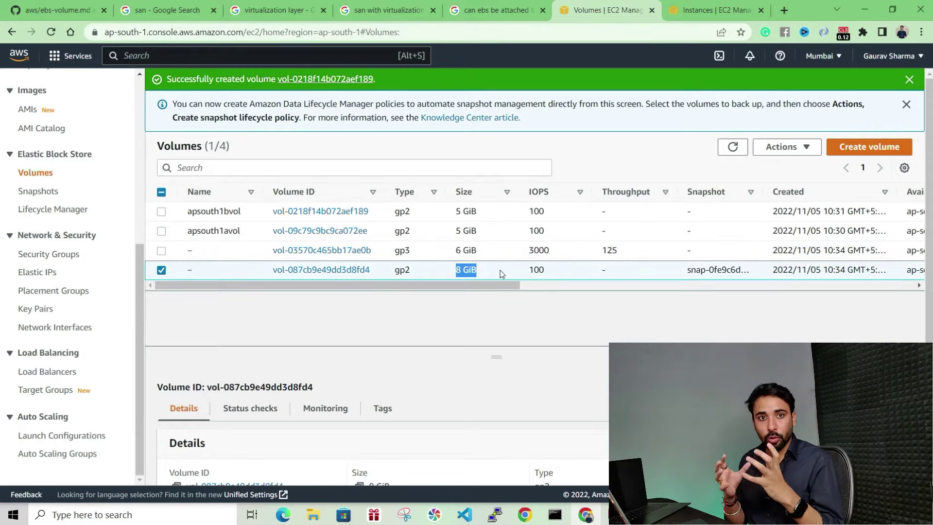
pyautogui.moveTo(484, 287); pyautogui.dragTo(287, 293)
pyautogui.click(161, 251)
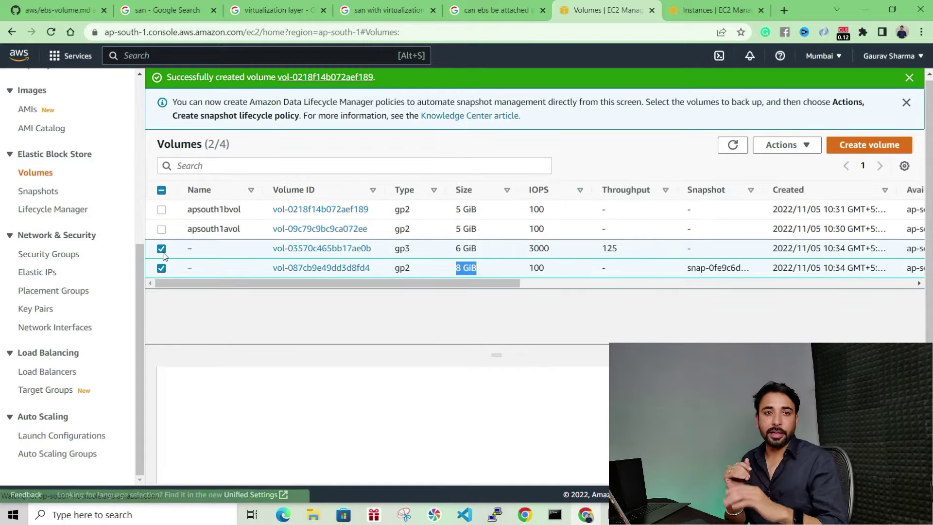
pyautogui.moveTo(339, 285); pyautogui.dragTo(554, 288)
pyautogui.moveTo(552, 252); pyautogui.dragTo(590, 278)
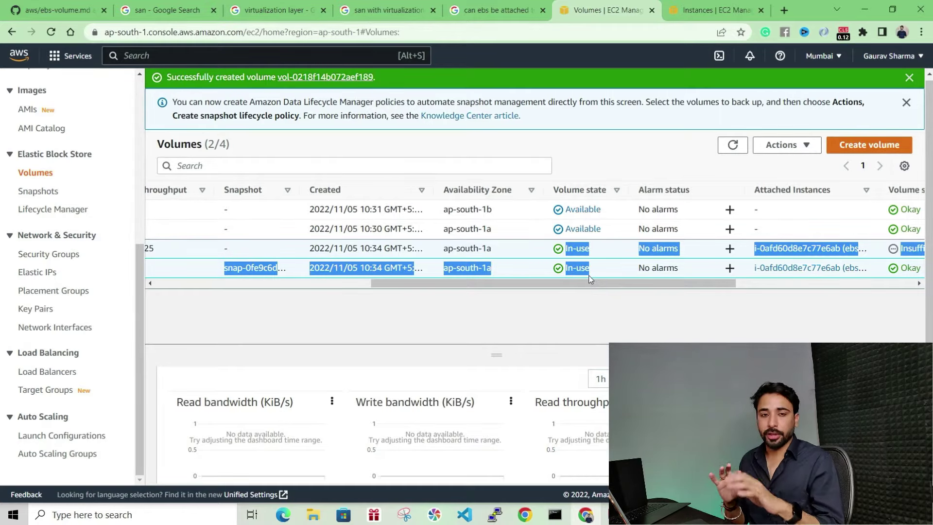
# - Connect to the ebs-vol-demo instance through EC2 Instance Connect as the ubuntu user
pyautogui.click(709, 4)
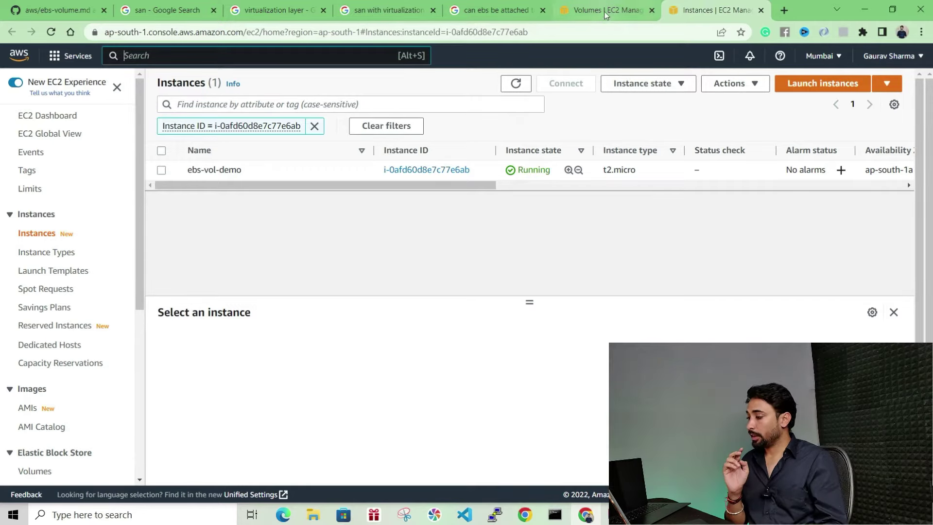
pyautogui.click(189, 171)
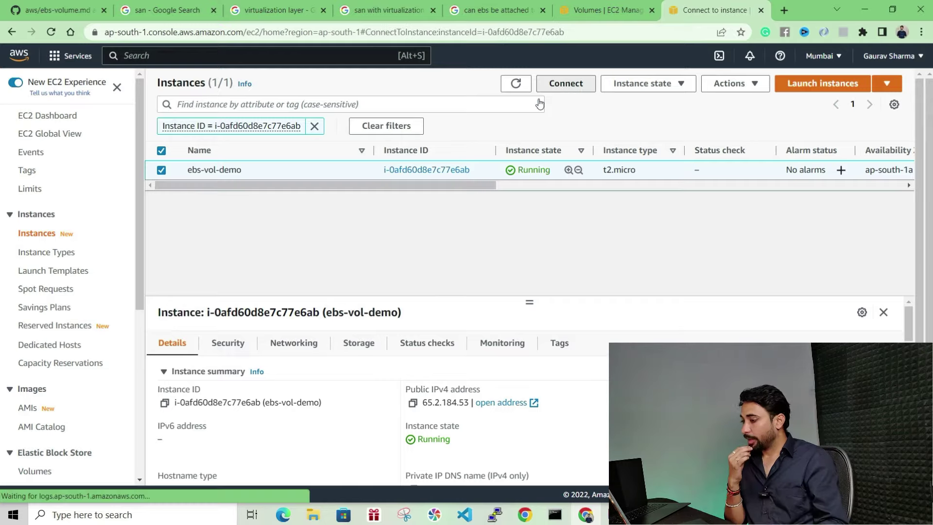
pyautogui.click(566, 83)
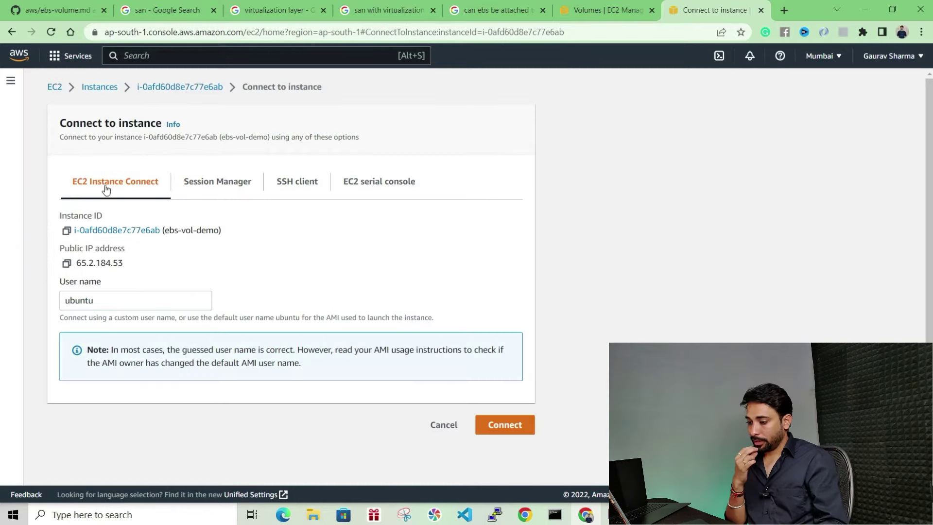
pyautogui.click(506, 426)
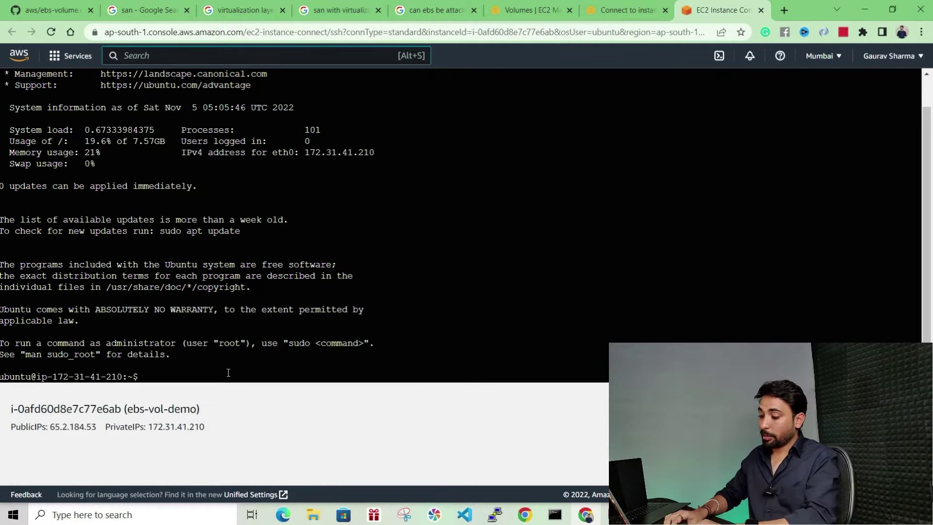
# - Clear the terminal screen of the connected instance
pyautogui.write('clear')
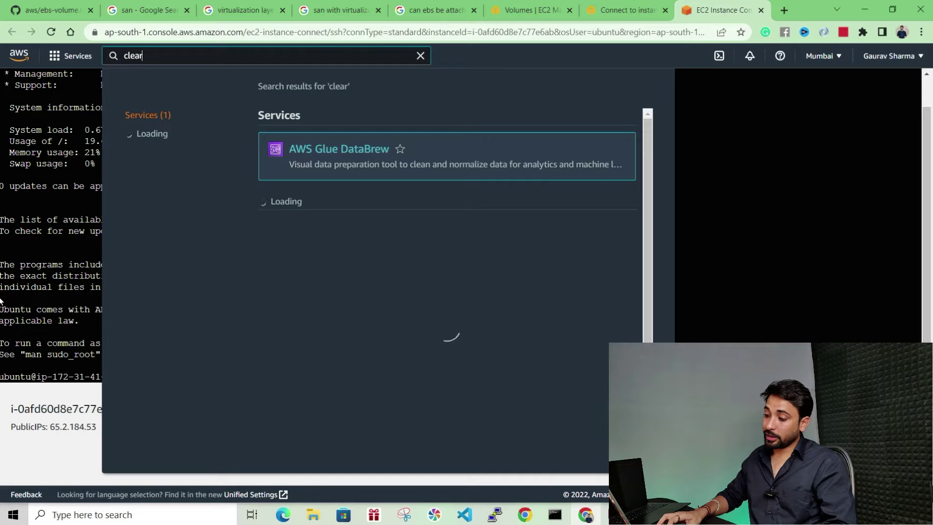
pyautogui.click(36, 255)
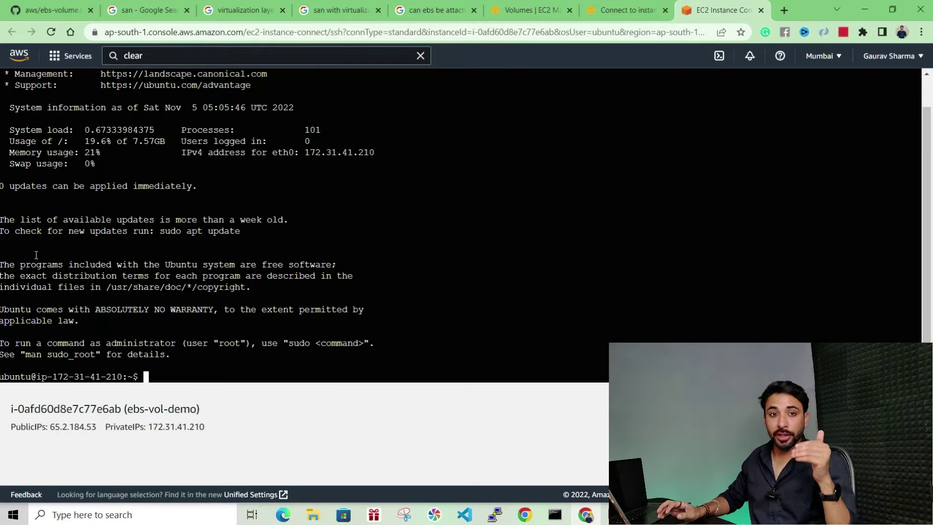
pyautogui.write('clear')
pyautogui.press('Return')
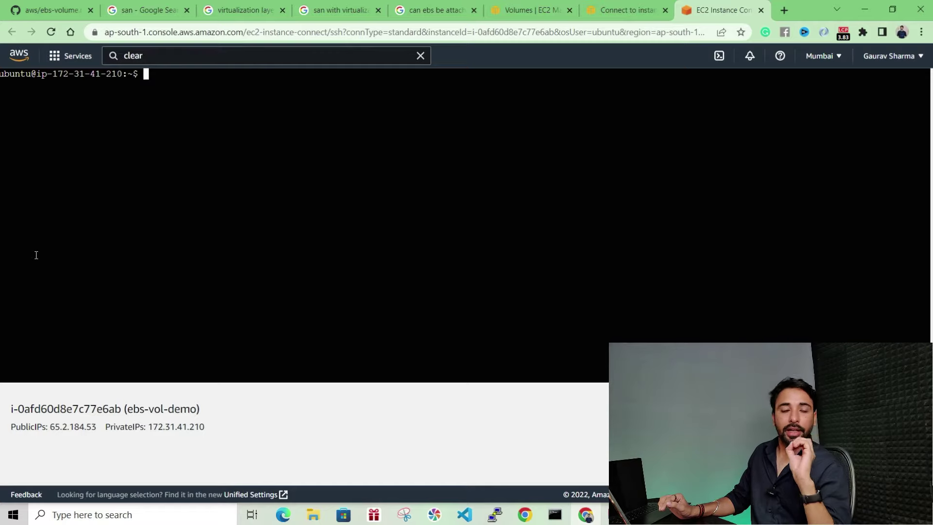
# - Run lsblk in the instance's terminal to list its block devices
pyautogui.write('lsblk')
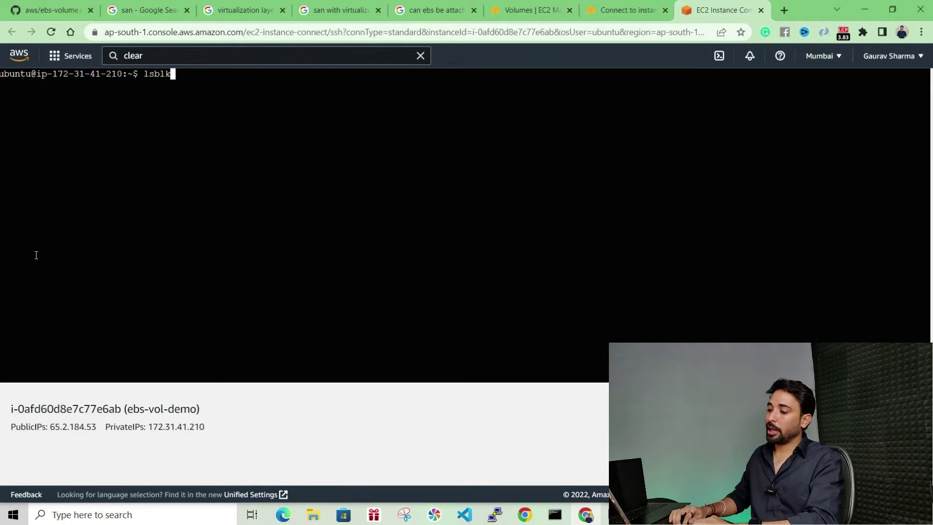
pyautogui.press('Left')
pyautogui.press('Left')
pyautogui.press('Left')
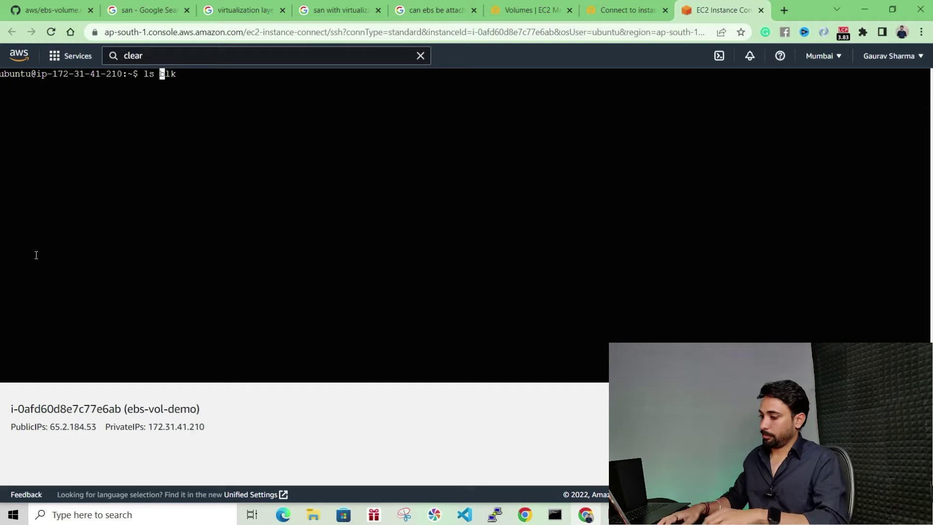
pyautogui.press('Delete')
pyautogui.press('BackSpace')
pyautogui.write('b')
pyautogui.press('Return')
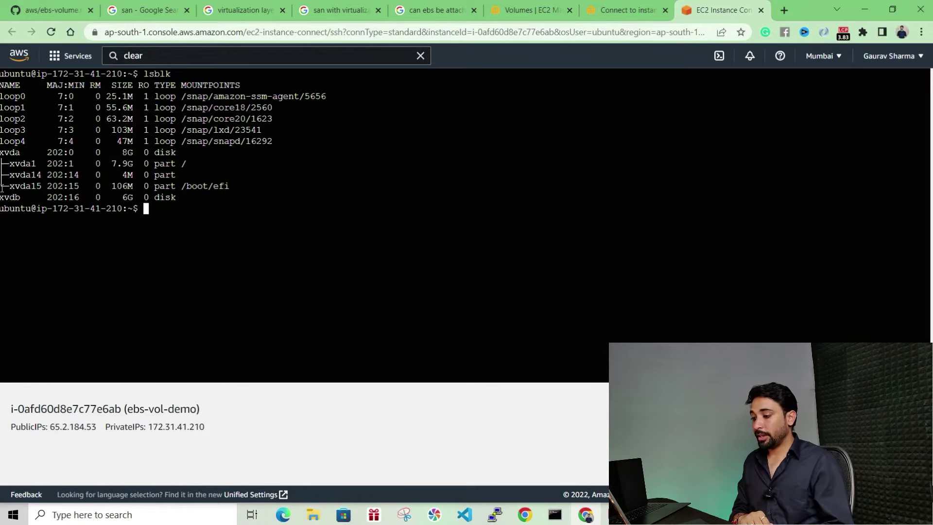
# - Examine the xvdb and xvda disks in the lsblk output and compare them with the EC2 volumes list
pyautogui.doubleClick(14, 199)
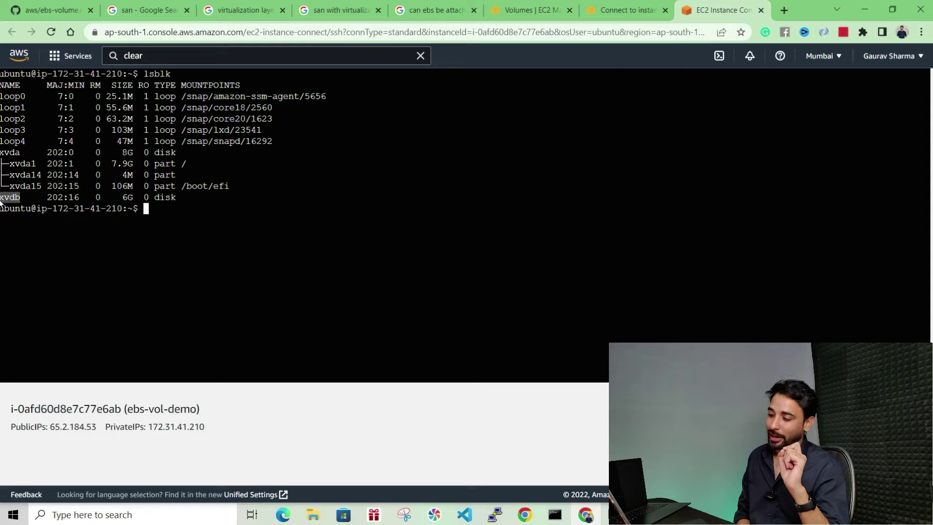
pyautogui.moveTo(85, 199); pyautogui.dragTo(178, 200)
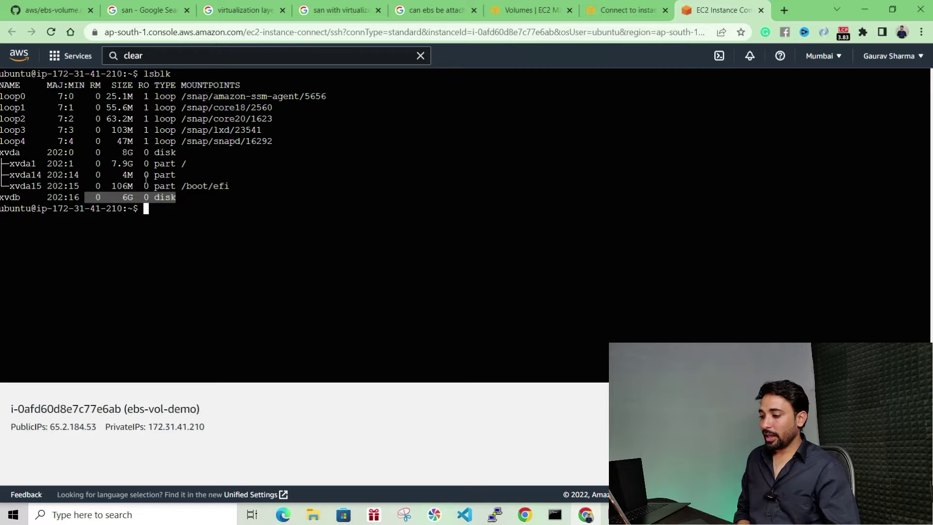
pyautogui.moveTo(180, 152); pyautogui.dragTo(1, 154)
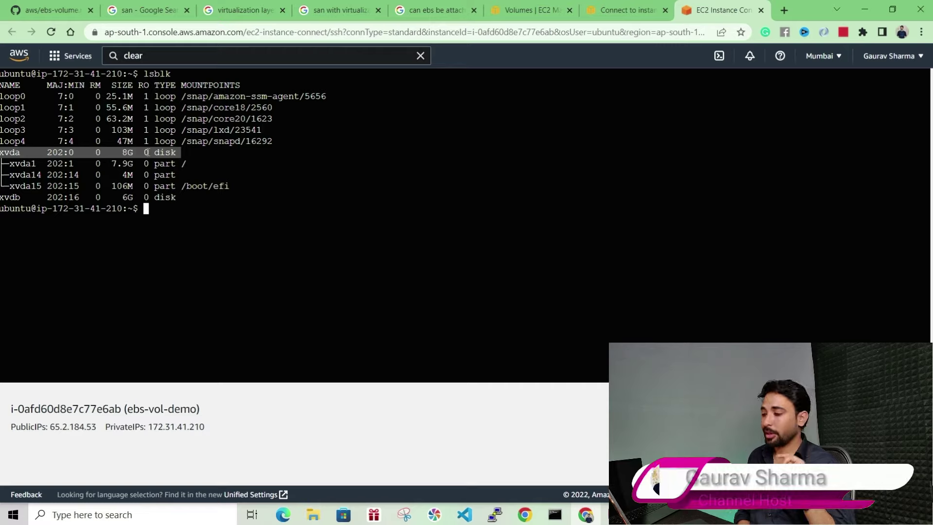
pyautogui.click(532, 10)
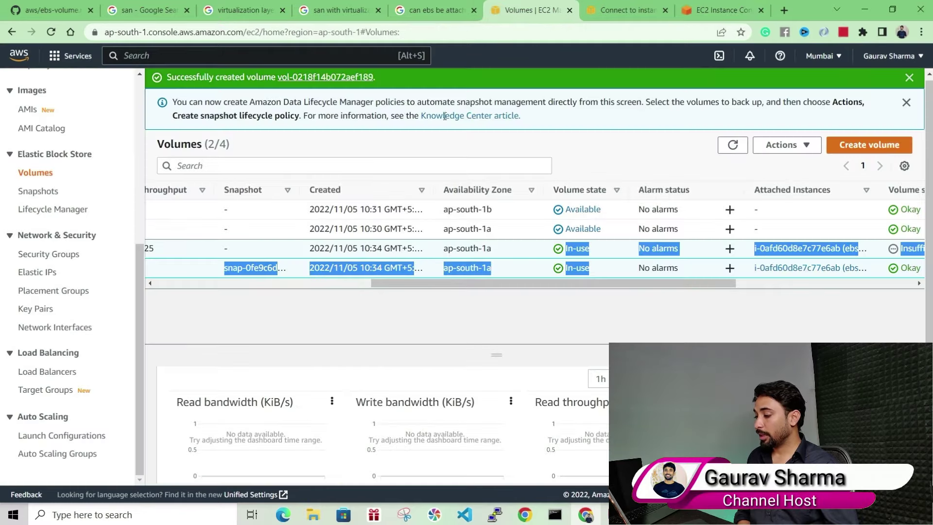
pyautogui.moveTo(409, 284); pyautogui.dragTo(214, 285)
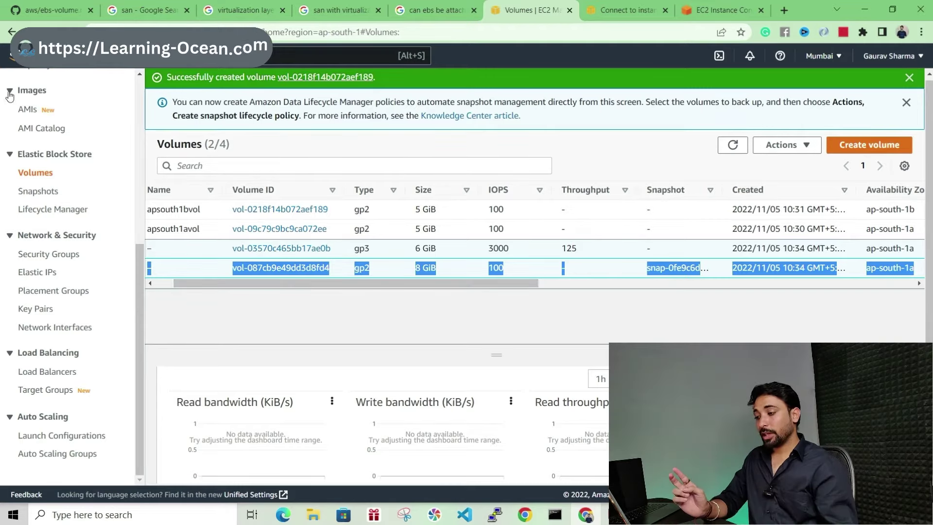
# - Open the running instances list from the EC2 dashboard and select the ebs-vol-demo instance
pyautogui.scroll(6, 29, 170)
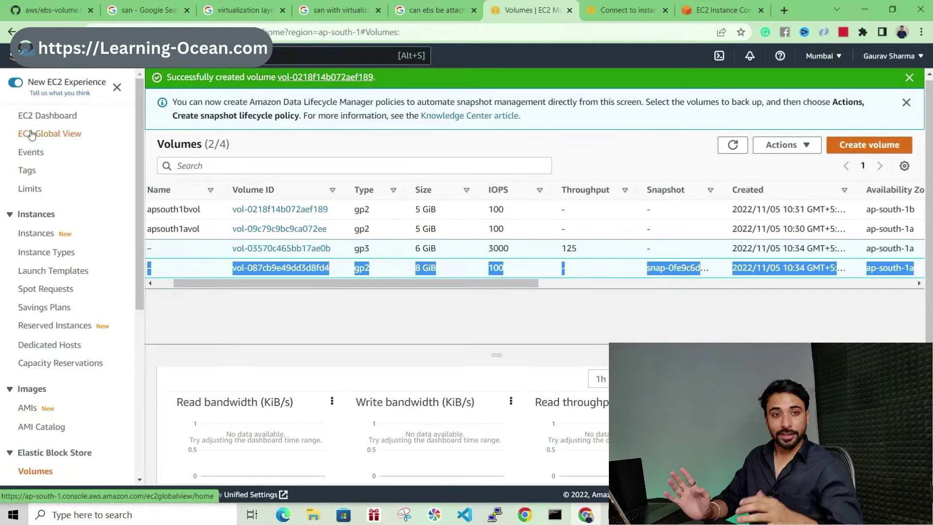
pyautogui.click(34, 115)
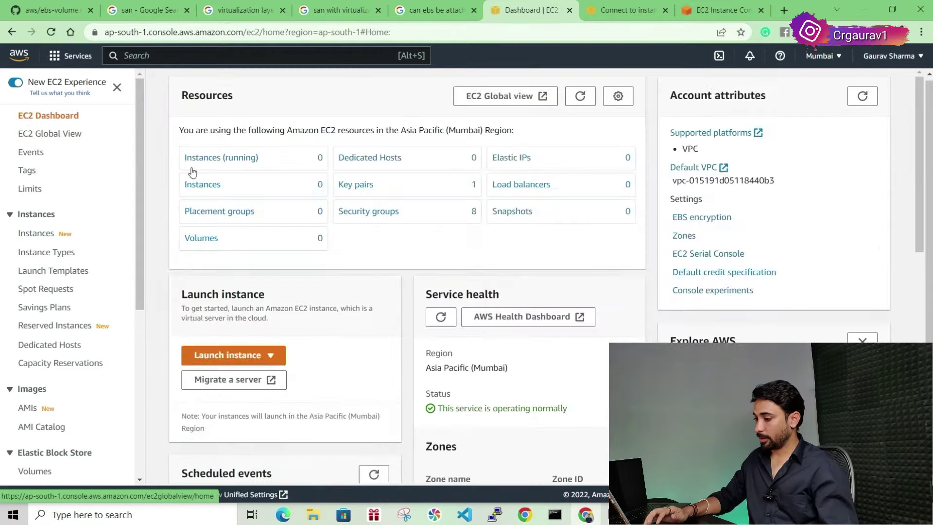
pyautogui.click(191, 168)
pyautogui.scroll(-3, 27, 255)
pyautogui.scroll(3, 22, 257)
pyautogui.scroll(-5, 24, 316)
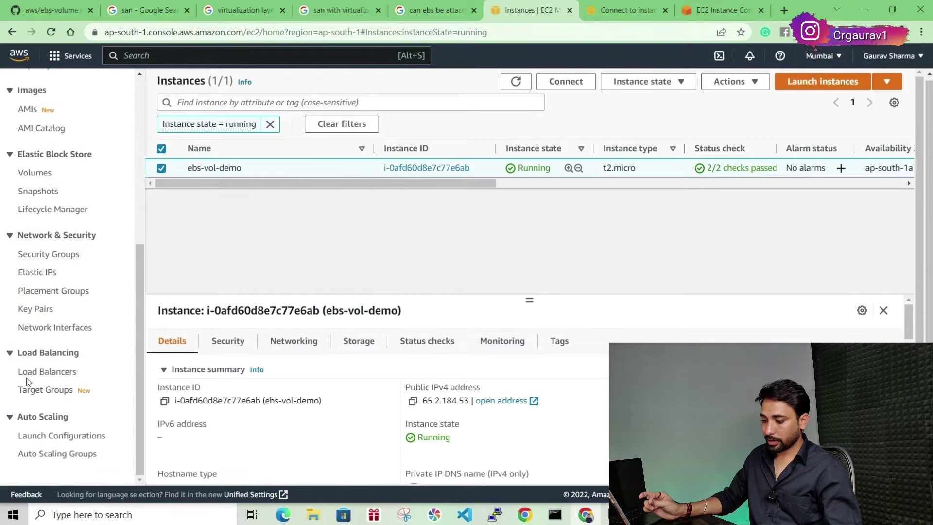
# - Open the volumes list and compare the availability zones of the unattached volumes with those of the attached ones
pyautogui.click(44, 175)
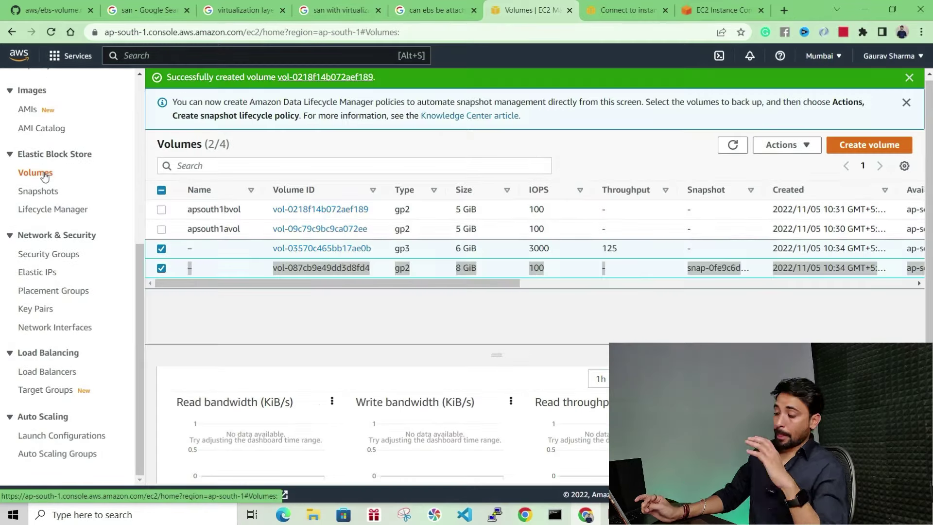
pyautogui.moveTo(501, 285); pyautogui.dragTo(719, 283)
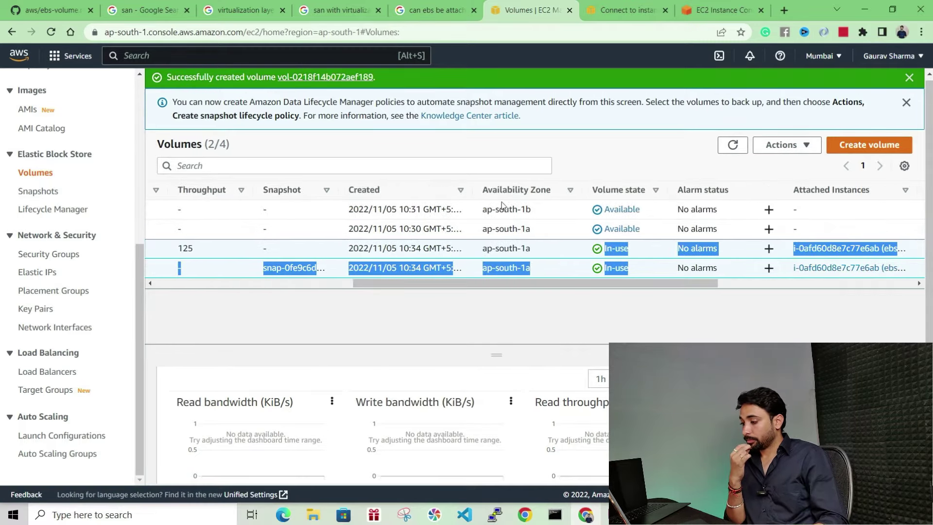
pyautogui.click(497, 224)
pyautogui.click(492, 212)
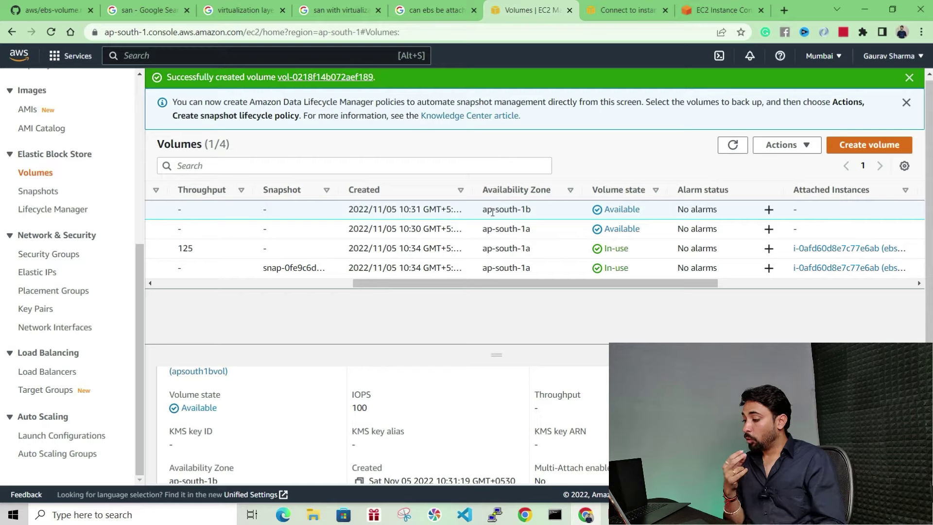
pyautogui.click(490, 250)
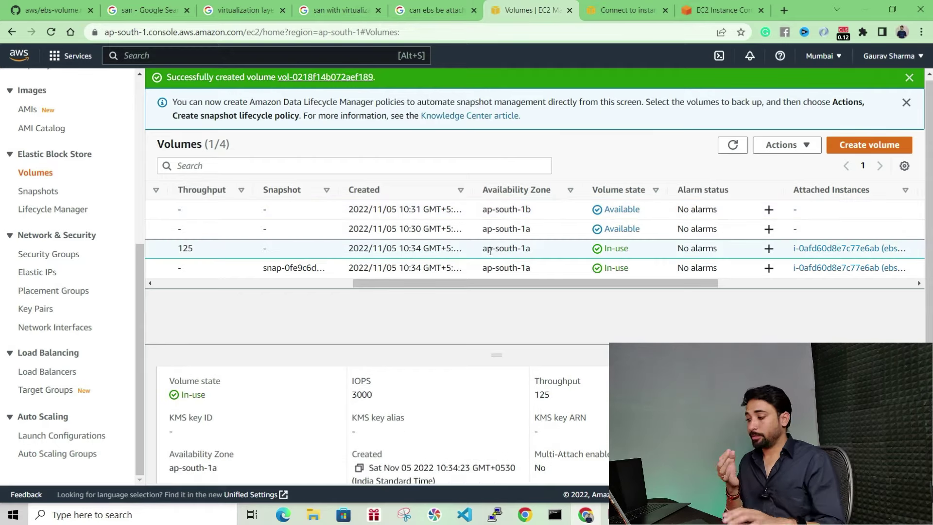
pyautogui.click(493, 212)
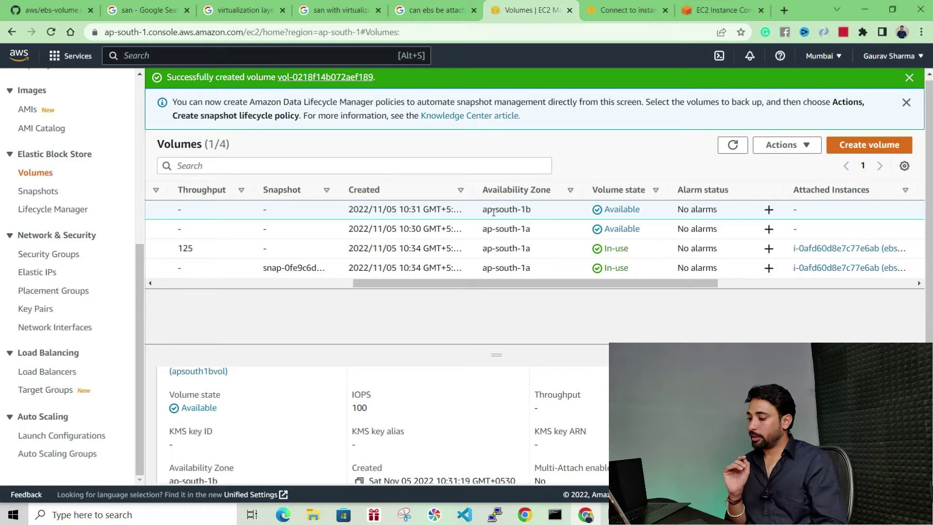
# - Try to attach the apsouth1bvol volume to an instance, then view the volume's details
pyautogui.moveTo(486, 283); pyautogui.dragTo(142, 303)
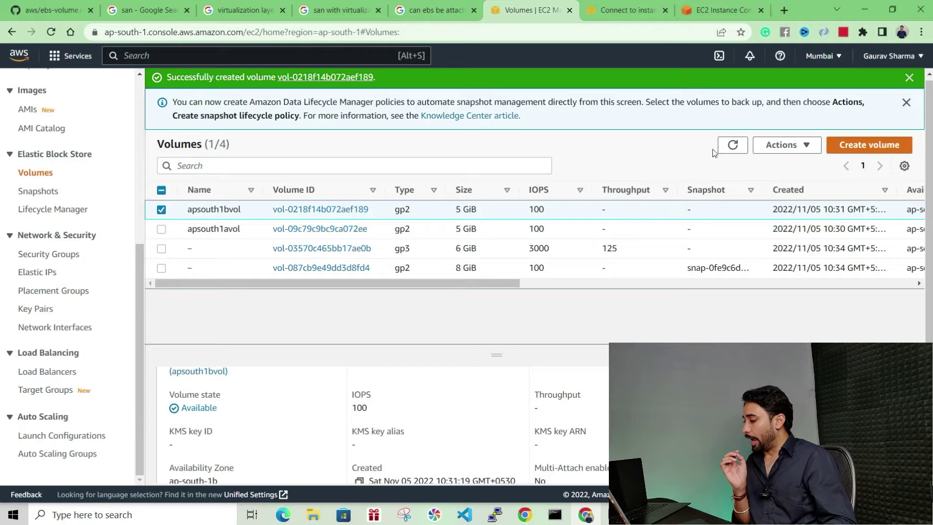
pyautogui.click(787, 148)
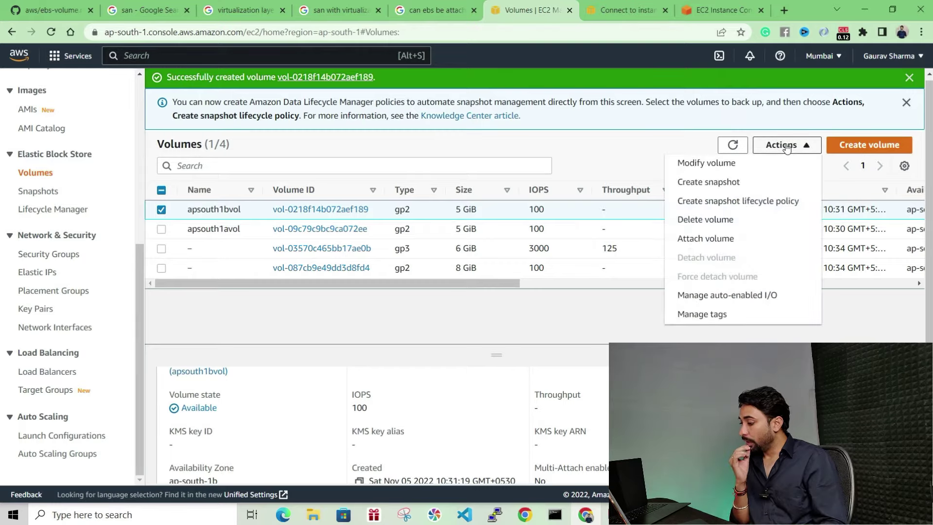
pyautogui.click(721, 239)
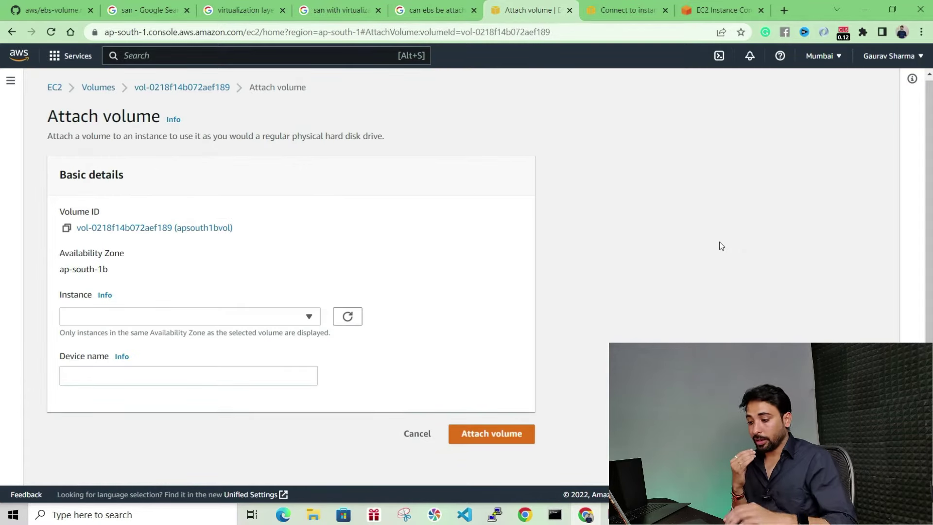
pyautogui.click(209, 321)
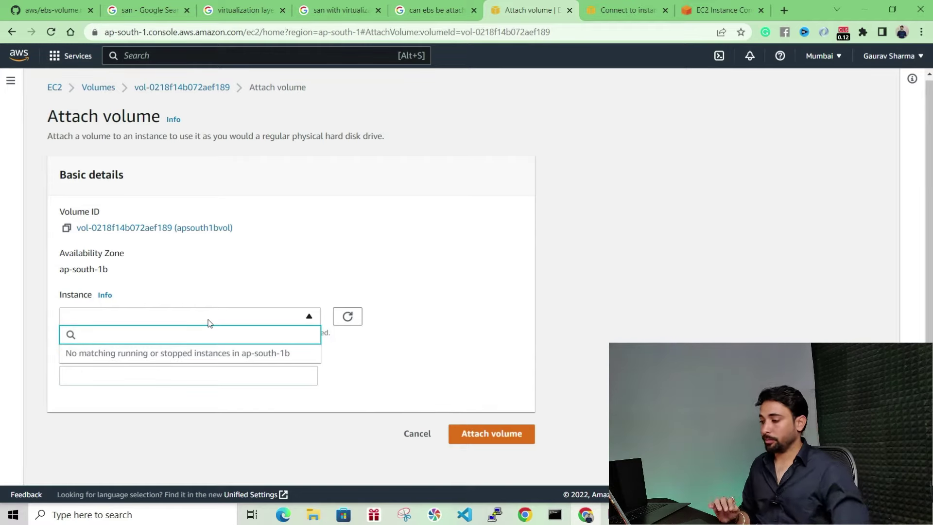
pyautogui.click(182, 89)
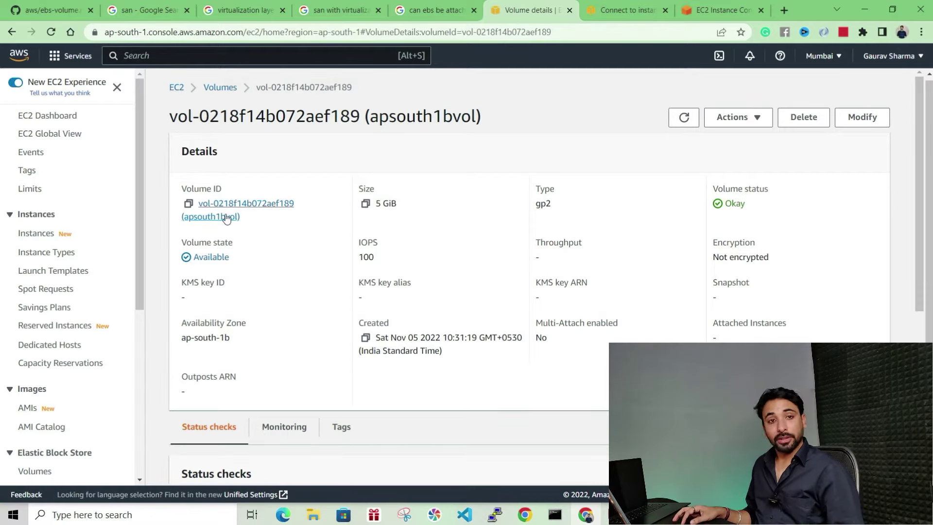
pyautogui.scroll(-3, 250, 269)
pyautogui.scroll(3, 250, 269)
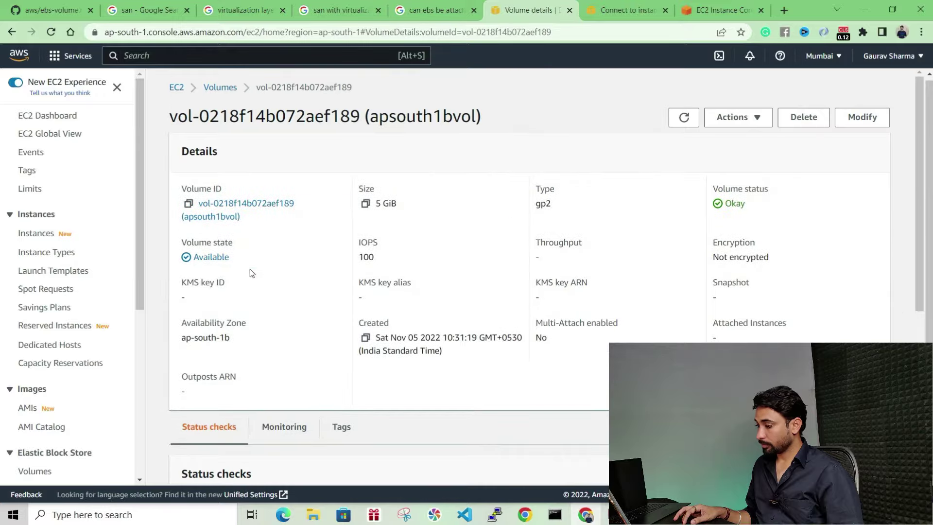
# - Attach the apsouth1avol volume to the ebs-vol-demo instance as /dev/sdf and check its state in the volumes list
pyautogui.click(223, 89)
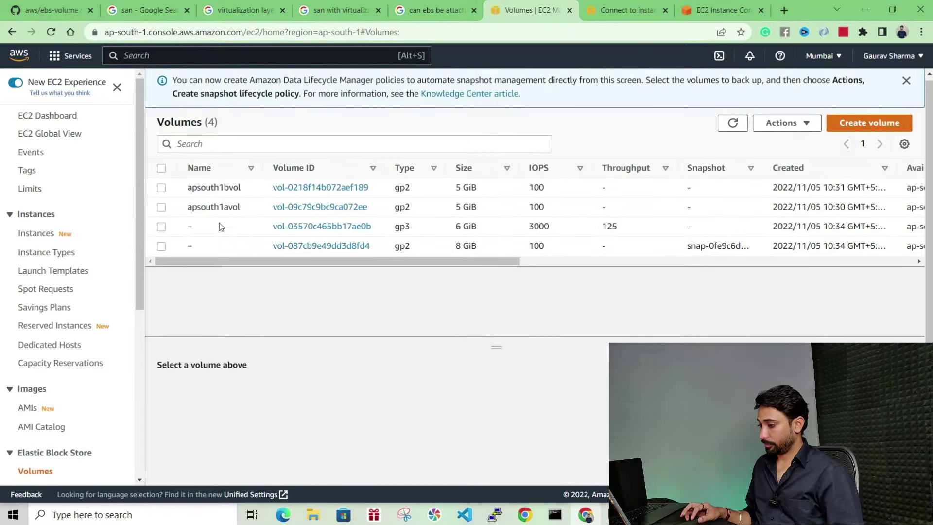
pyautogui.click(198, 209)
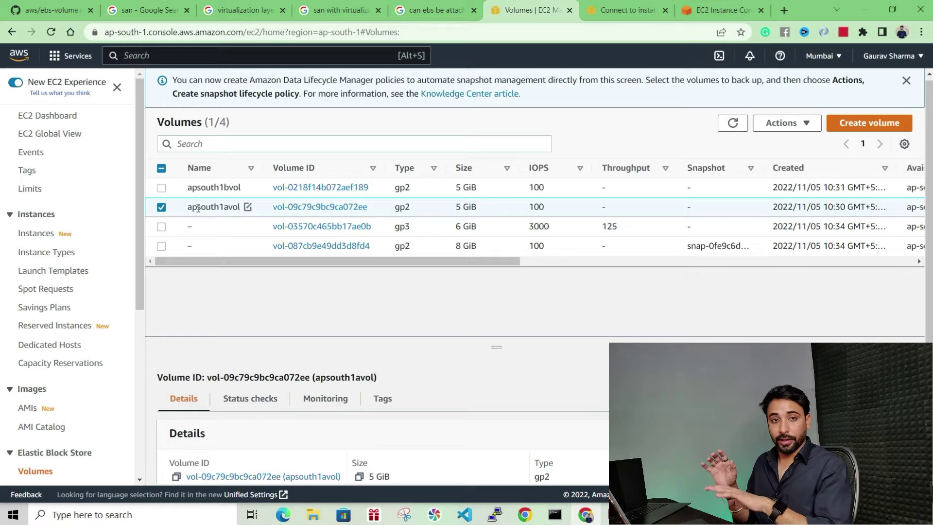
pyautogui.click(759, 123)
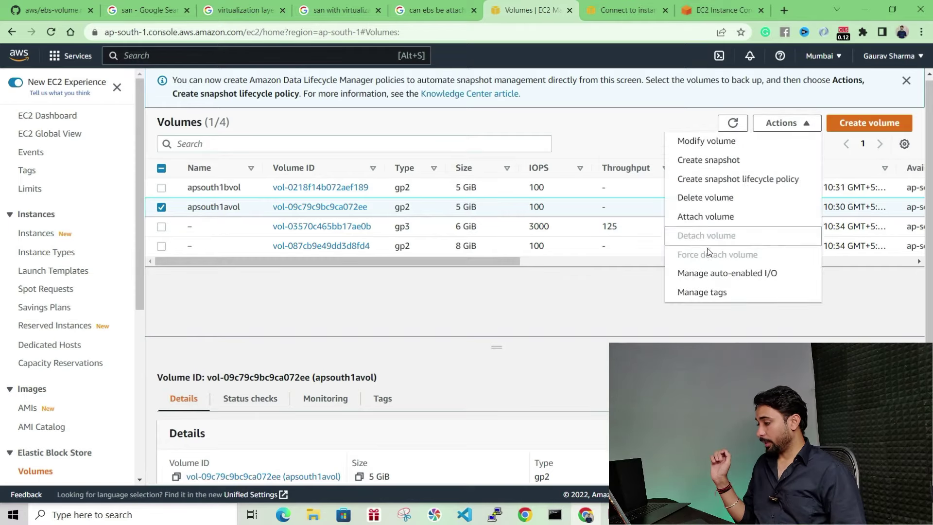
pyautogui.click(680, 216)
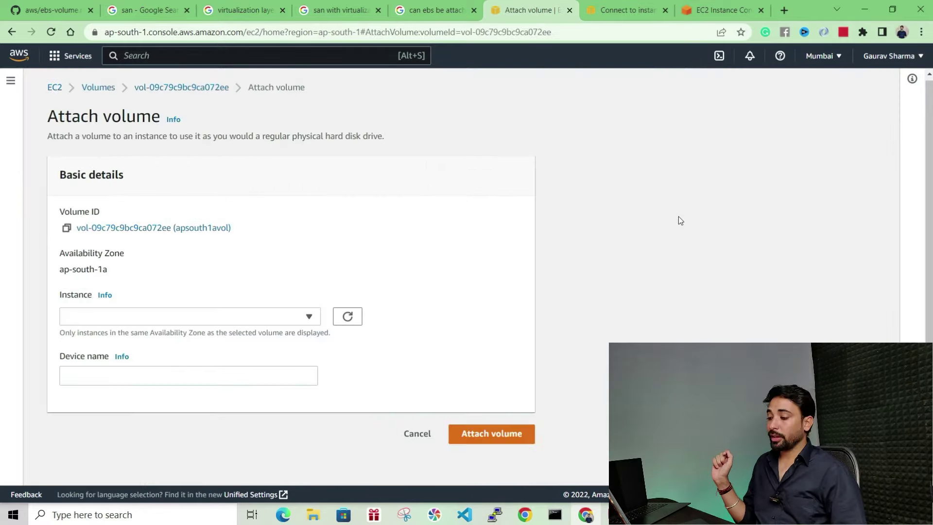
pyautogui.click(101, 319)
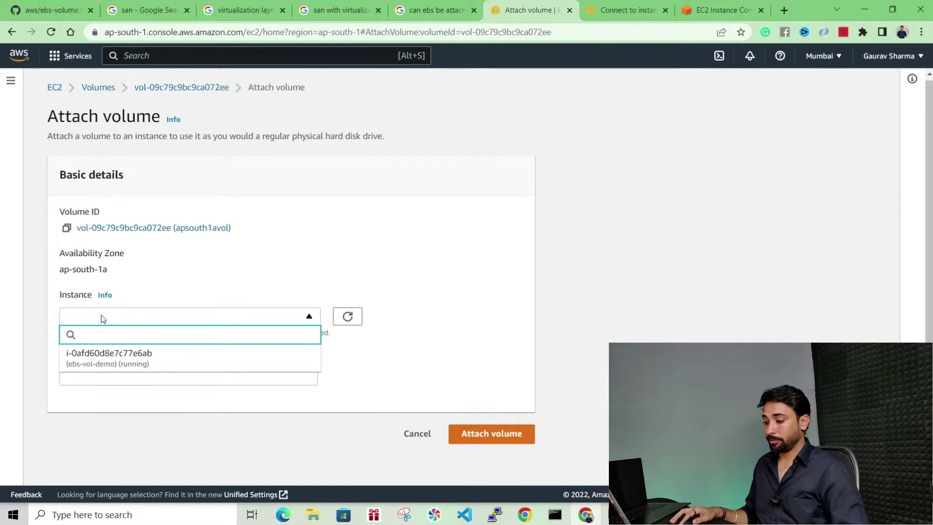
pyautogui.click(87, 367)
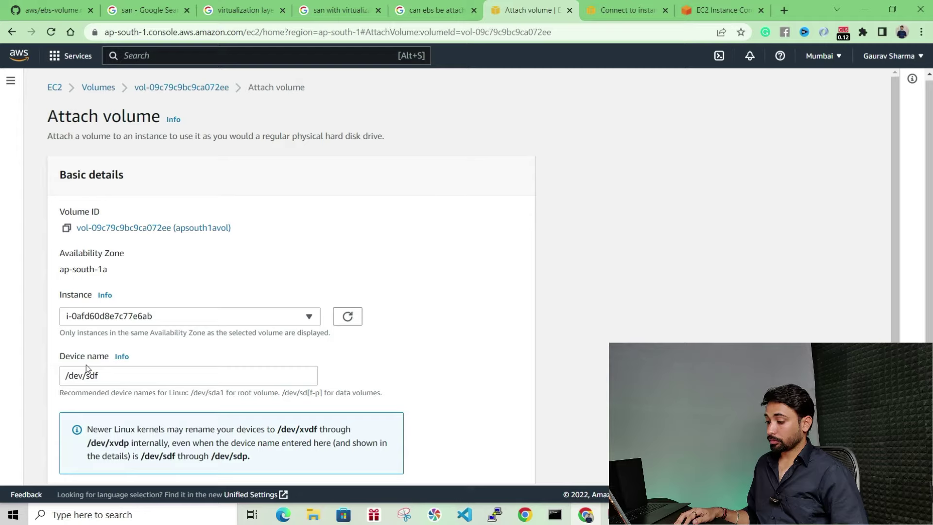
pyautogui.scroll(-1, 126, 372)
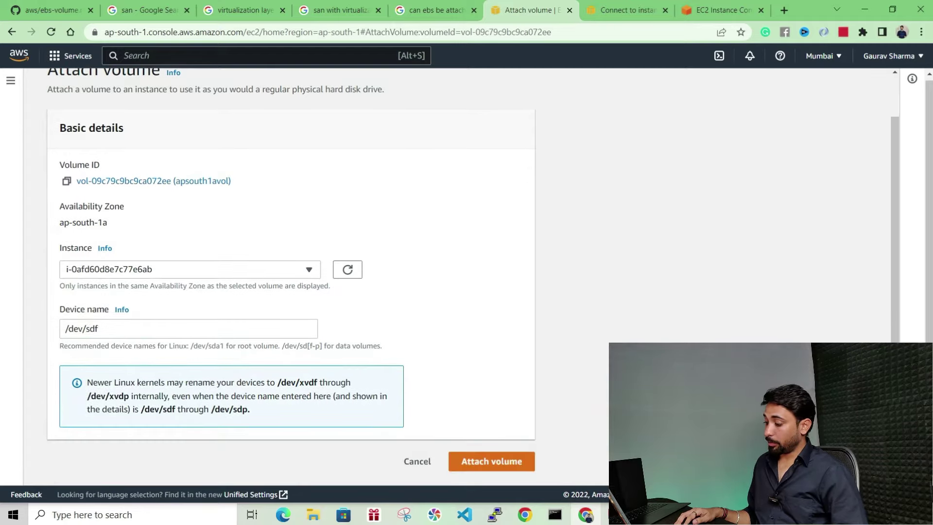
pyautogui.click(468, 464)
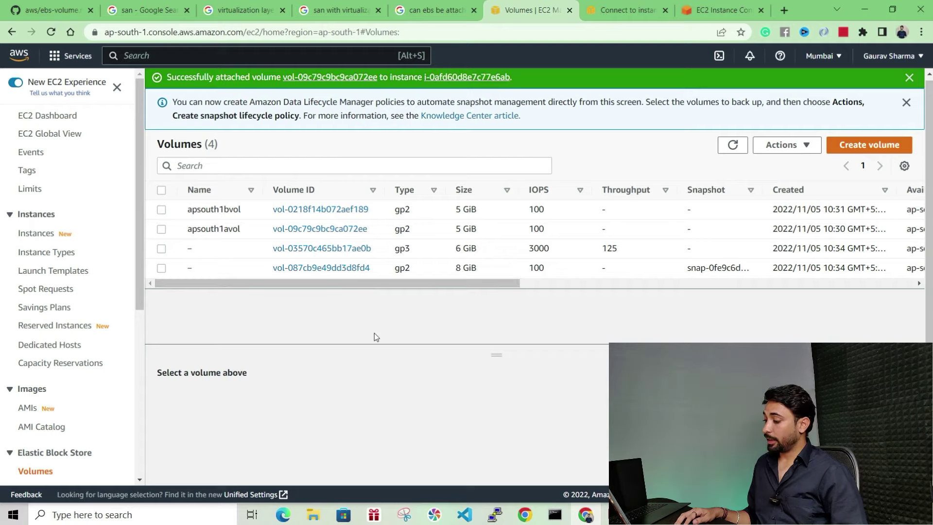
pyautogui.moveTo(362, 283); pyautogui.dragTo(546, 287)
pyautogui.hscroll(3, 546, 291)
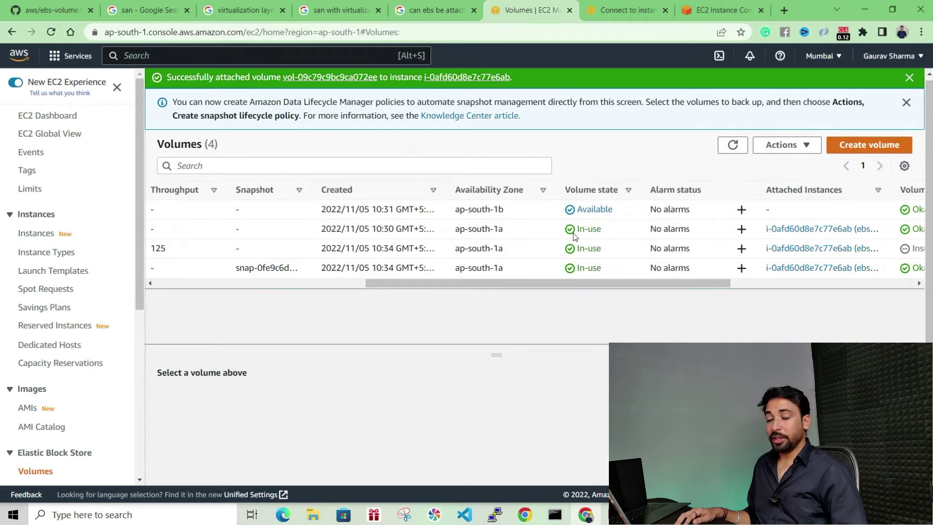
# - Run lsblk again in the instance's terminal and examine the xvdb and xvdf disks
pyautogui.click(717, 12)
pyautogui.click(299, 197)
pyautogui.write('lsblk')
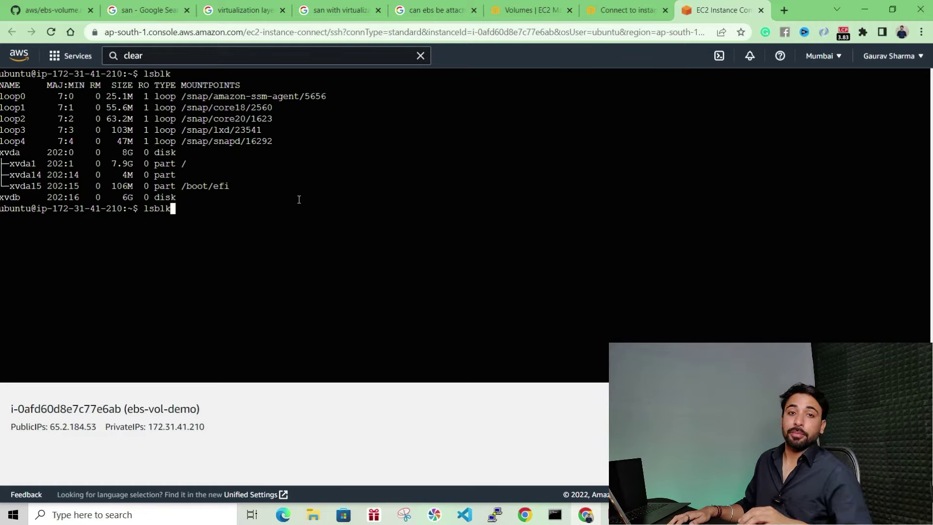
pyautogui.press('Return')
pyautogui.moveTo(5, 332); pyautogui.dragTo(175, 345)
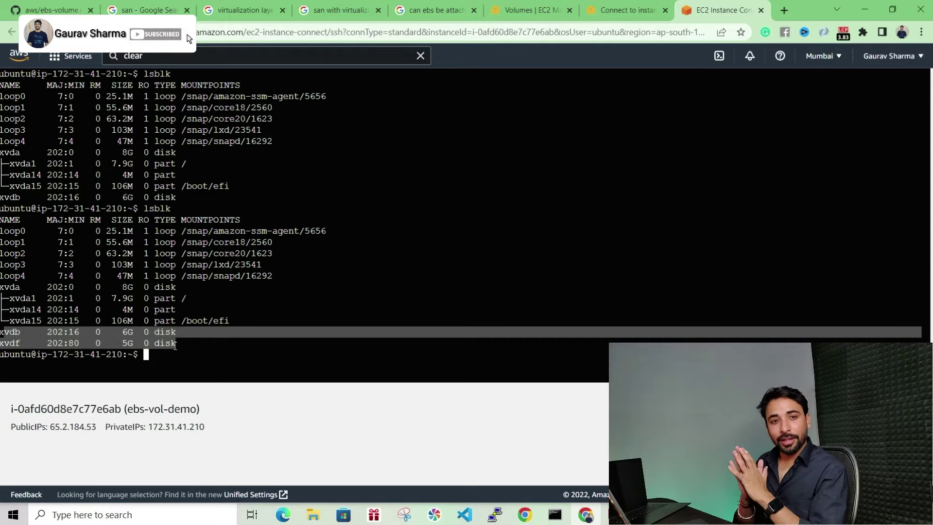
pyautogui.click(113, 342)
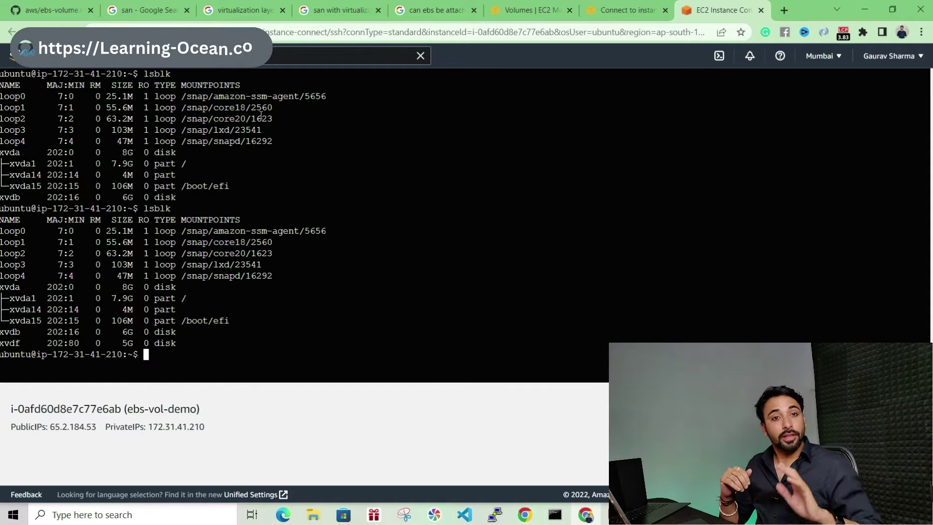
# - Detach the unnamed 6 GiB gp3 volume from the instance in the EC2 volumes list
pyautogui.click(530, 10)
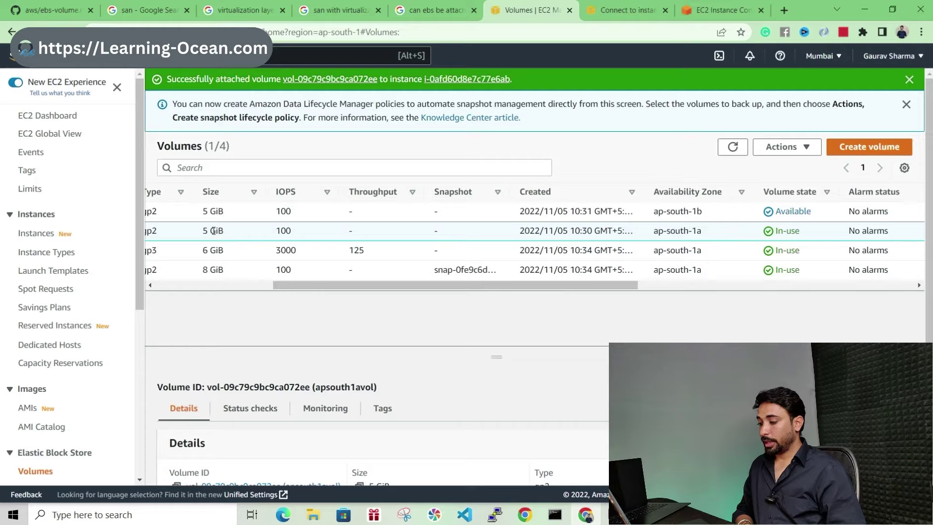
pyautogui.moveTo(289, 286); pyautogui.dragTo(187, 287)
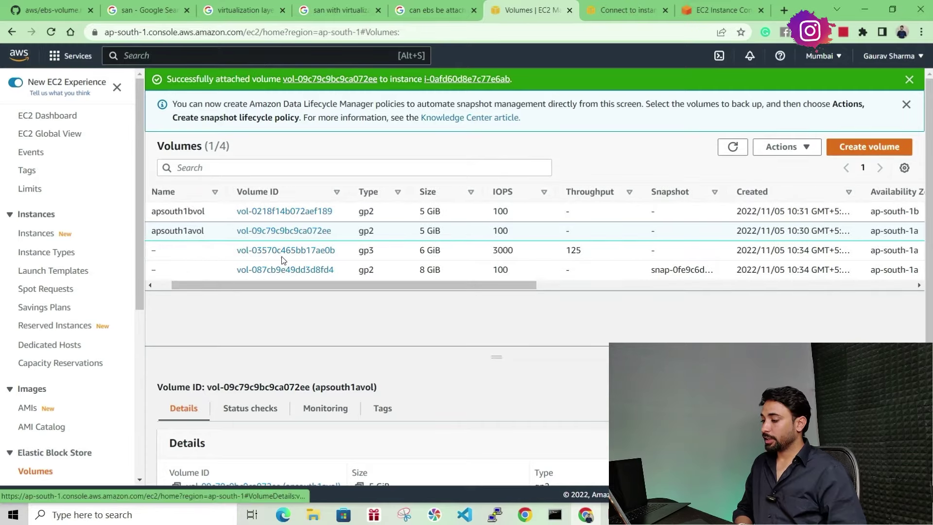
pyautogui.click(219, 258)
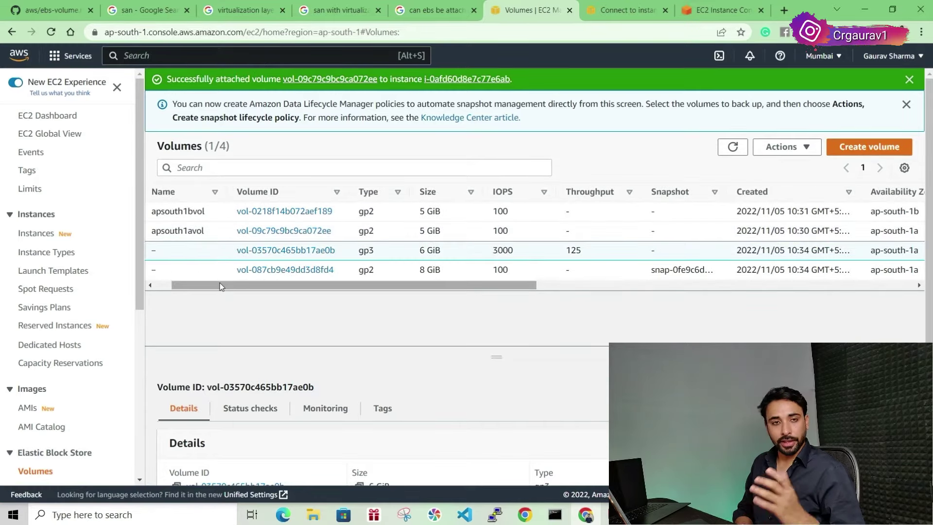
pyautogui.click(792, 147)
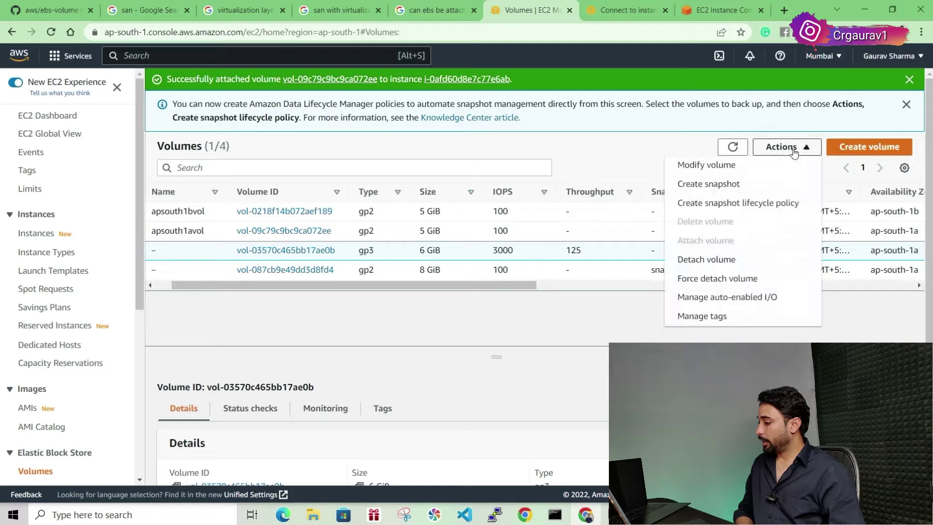
pyautogui.click(711, 263)
pyautogui.click(677, 336)
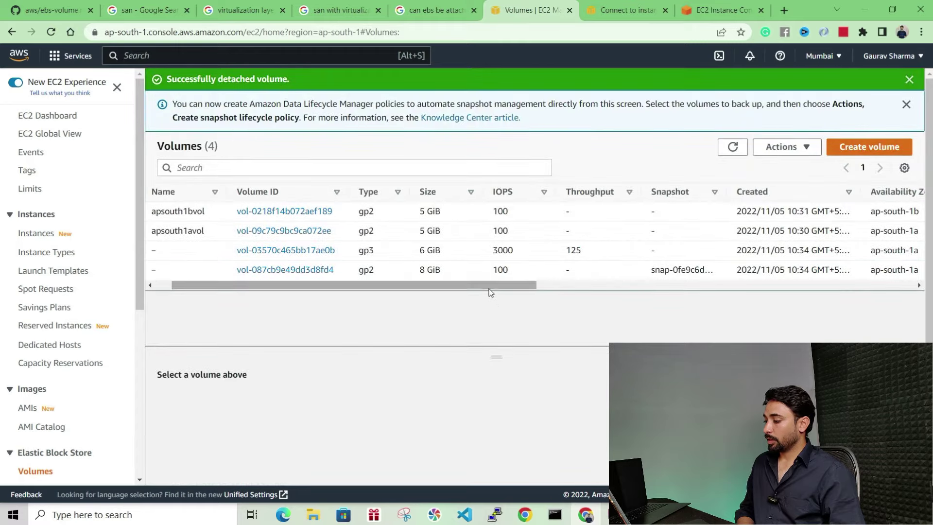
# - Refresh the volumes list and check the state of the 6 GiB volume
pyautogui.moveTo(340, 287); pyautogui.dragTo(618, 286)
pyautogui.click(733, 147)
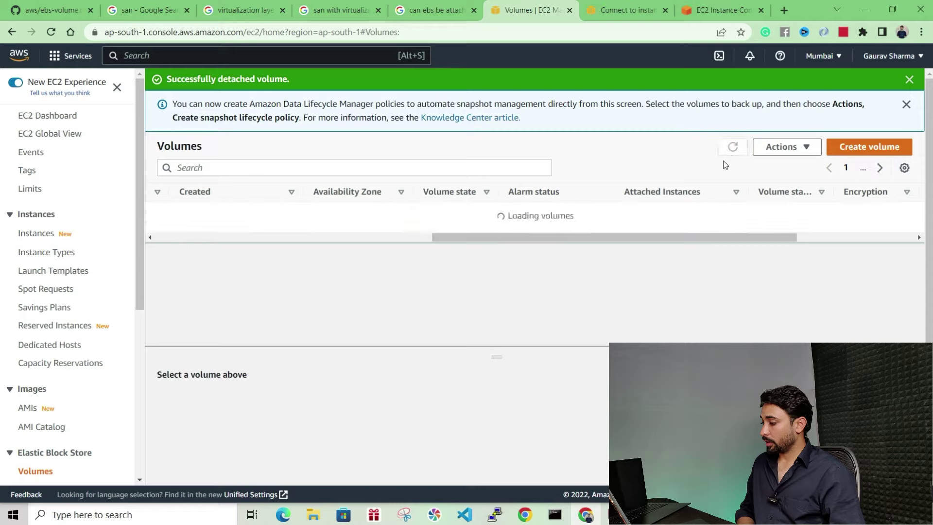
pyautogui.doubleClick(511, 255)
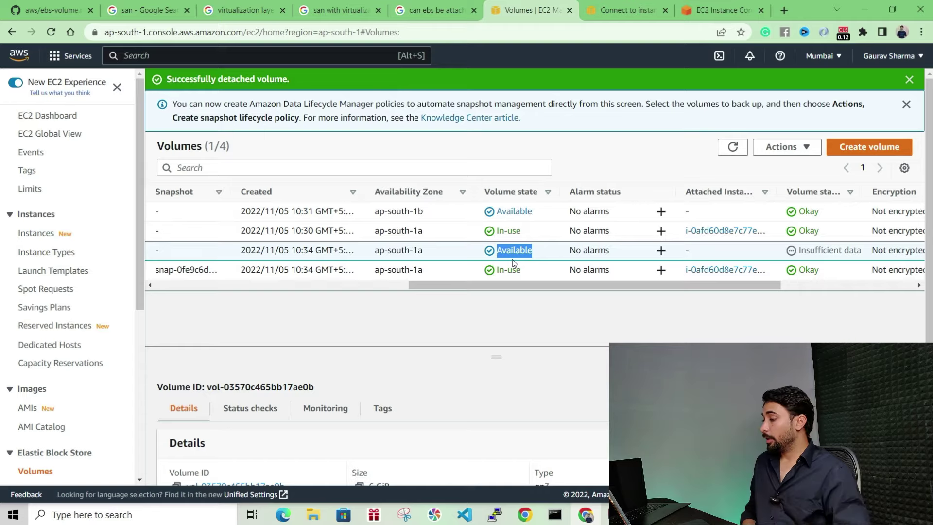
# - Rerun lsblk in the instance's terminal and compare its disks with the xvdb and xvdf entries of the previous listing
pyautogui.click(715, 3)
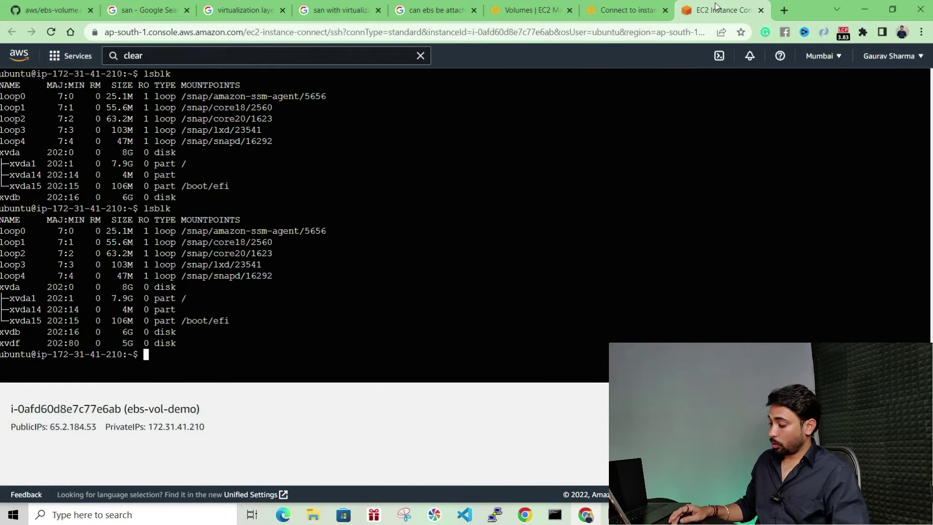
pyautogui.write('lsblk')
pyautogui.press('Return')
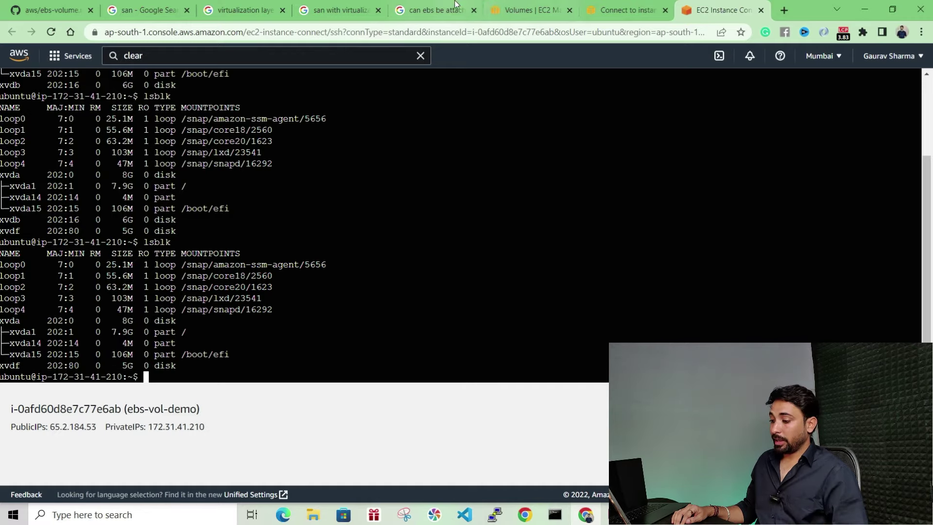
pyautogui.moveTo(185, 224); pyautogui.dragTo(1, 225)
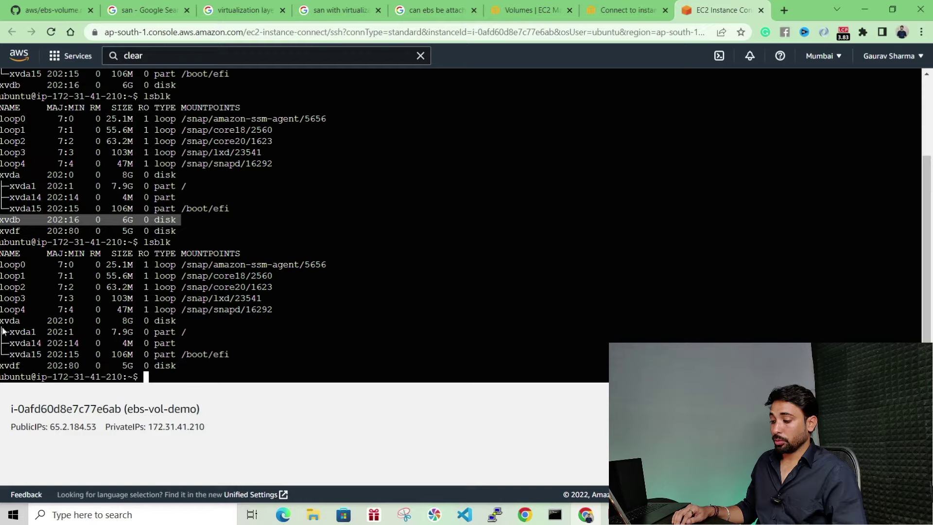
pyautogui.moveTo(189, 366); pyautogui.dragTo(1, 366)
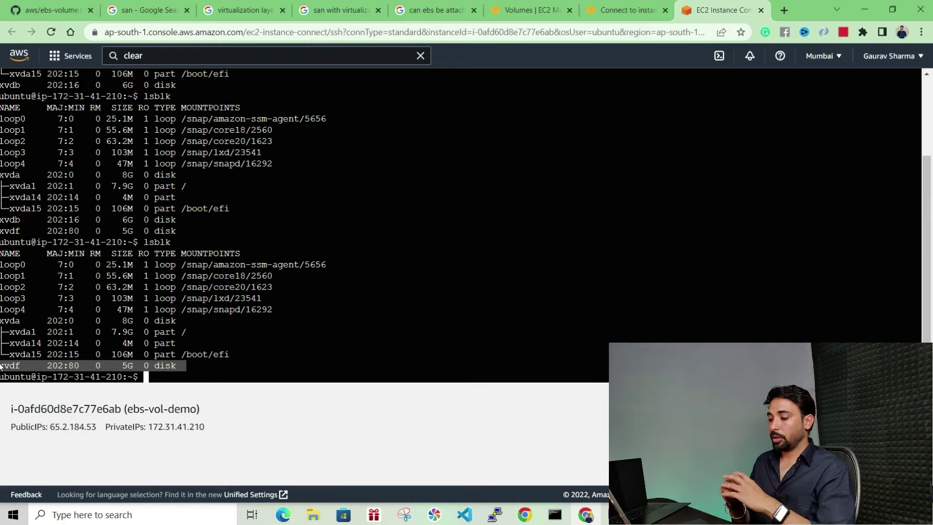
pyautogui.click(24, 366)
pyautogui.moveTo(23, 366); pyautogui.dragTo(1, 368)
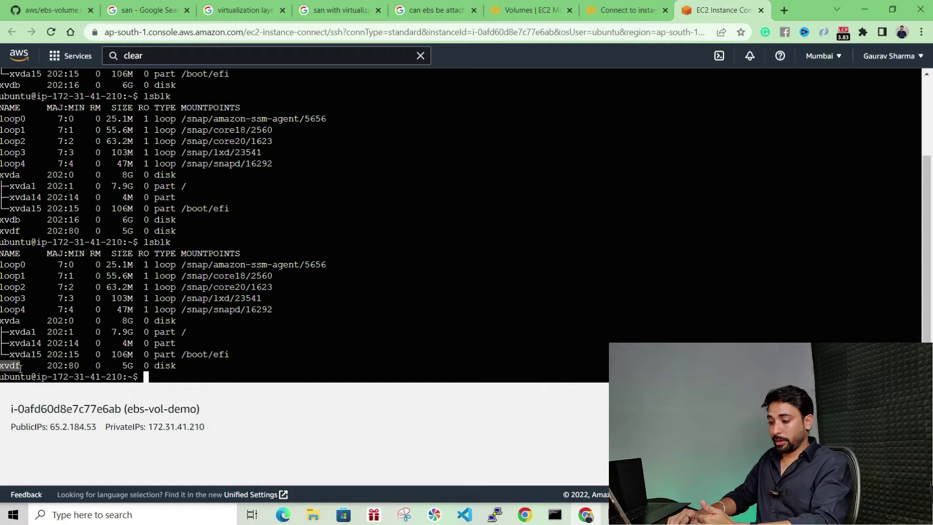
# - List the mkfs commands available on the instance
pyautogui.write('mkfs')
pyautogui.press('Tab')
pyautogui.press('Tab')
pyautogui.press('Tab')
pyautogui.press('Tab')
# - Try to create an ext4 filesystem on /dev/xvdf by running mkfs.ext4 without sudo
pyautogui.write('.ext4')
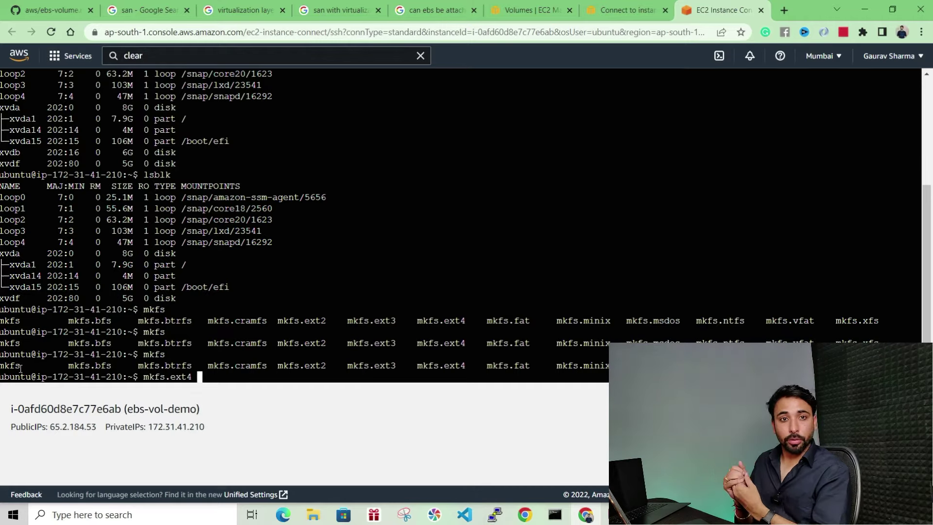
pyautogui.write('/')
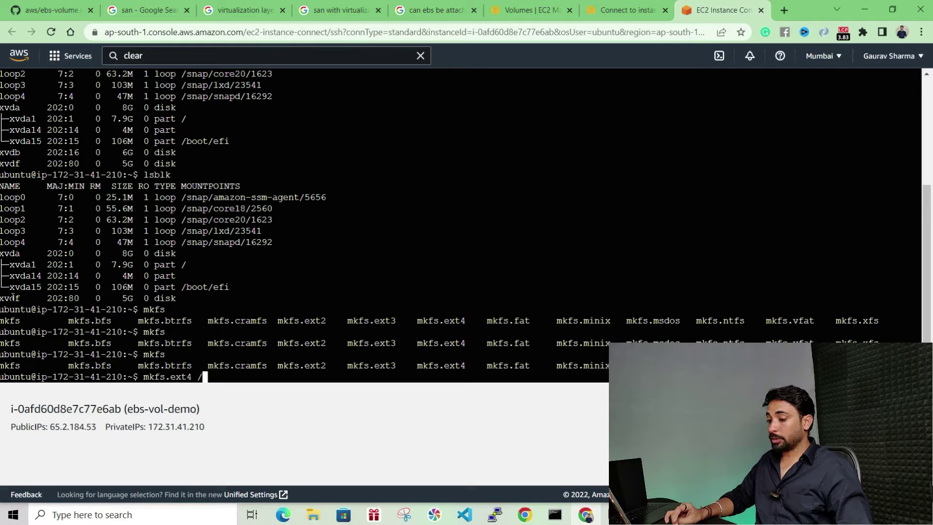
pyautogui.write('dev/')
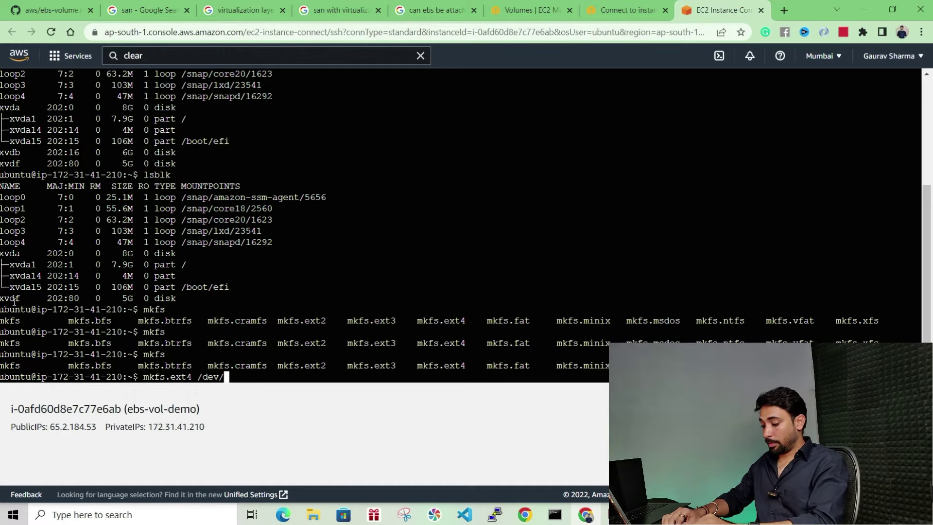
pyautogui.write('xvd')
pyautogui.press('Tab')
pyautogui.press('Tab')
pyautogui.write('f')
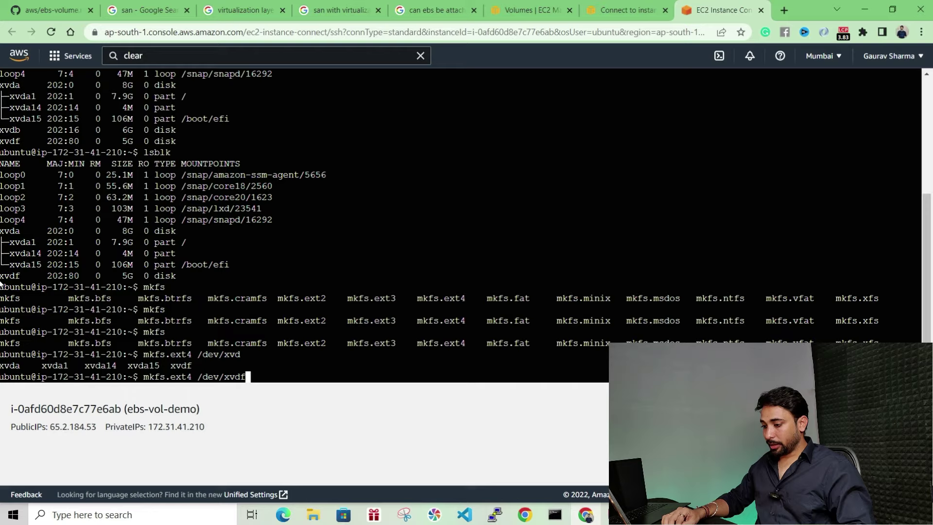
pyautogui.doubleClick(20, 276)
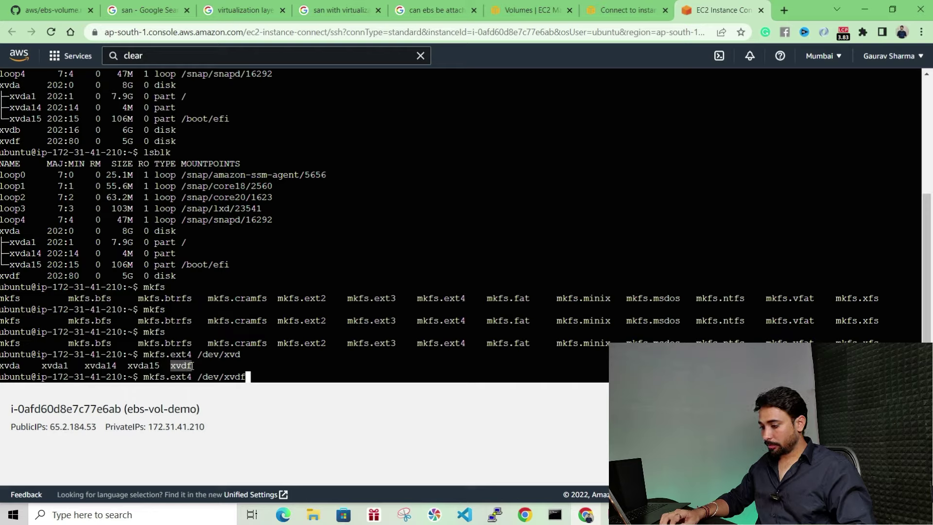
pyautogui.press('Return')
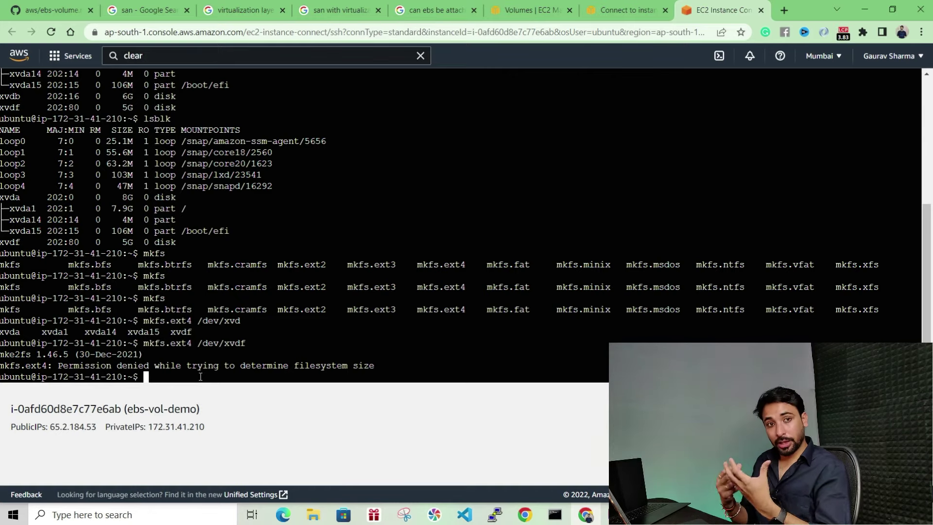
pyautogui.press('Up')
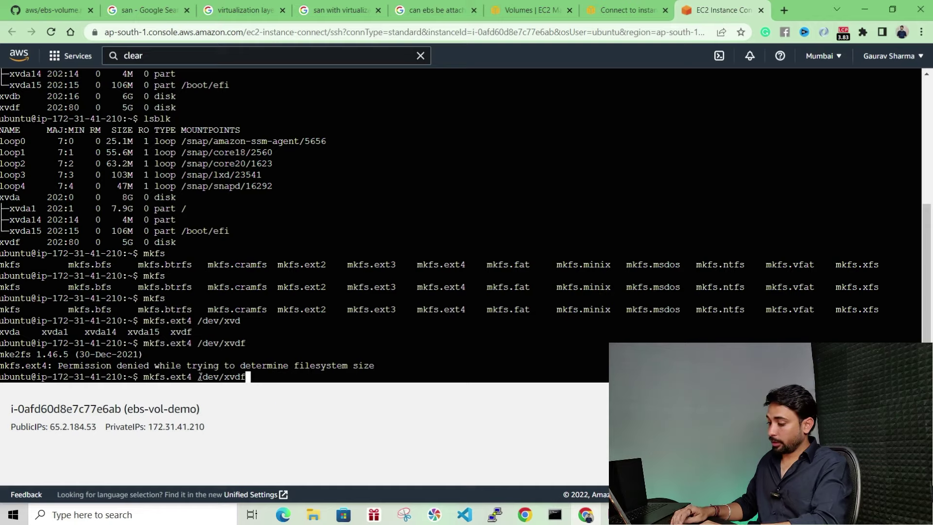
pyautogui.press('Left')
pyautogui.press('Left')
pyautogui.press('Left')
pyautogui.press('Left')
pyautogui.press('Left')
pyautogui.press('Left')
pyautogui.press('Left')
pyautogui.press('Left')
pyautogui.press('Left')
pyautogui.press('Left')
pyautogui.press('Left')
pyautogui.press('Left')
pyautogui.press('Left')
pyautogui.press('Left')
pyautogui.press('Left')
pyautogui.press('Left')
pyautogui.press('Left')
pyautogui.press('Left')
pyautogui.press('Left')
pyautogui.write('sudo')
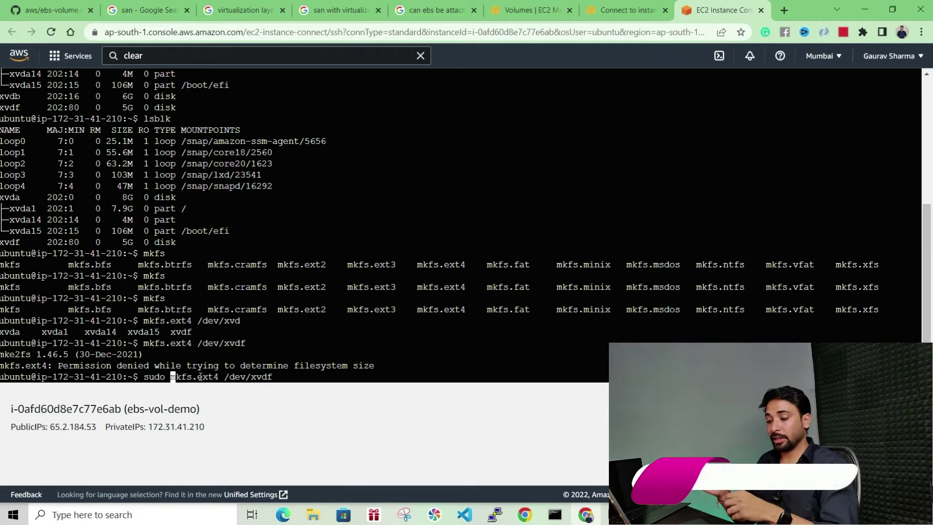
pyautogui.press('Right')
pyautogui.press('Right')
pyautogui.press('Right')
pyautogui.press('Right')
pyautogui.press('Right')
pyautogui.press('Right')
pyautogui.press('Right')
pyautogui.press('Right')
pyautogui.press('Right')
pyautogui.press('Right')
pyautogui.press('Right')
pyautogui.press('Right')
pyautogui.press('Right')
pyautogui.press('Right')
pyautogui.press('Right')
pyautogui.press('Right')
pyautogui.press('Right')
pyautogui.press('Right')
pyautogui.press('Right')
pyautogui.press('BackSpace')
pyautogui.press('BackSpace')
pyautogui.press('BackSpace')
pyautogui.press('BackSpace')
pyautogui.press('BackSpace')
pyautogui.press('BackSpace')
pyautogui.press('BackSpace')
pyautogui.press('BackSpace')
pyautogui.press('BackSpace')
pyautogui.press('BackSpace')
pyautogui.press('BackSpace')
pyautogui.press('BackSpace')
pyautogui.press('BackSpace')
pyautogui.press('BackSpace')
pyautogui.press('BackSpace')
pyautogui.press('BackSpace')
pyautogui.press('BackSpace')
pyautogui.press('BackSpace')
pyautogui.press('BackSpace')
pyautogui.press('BackSpace')
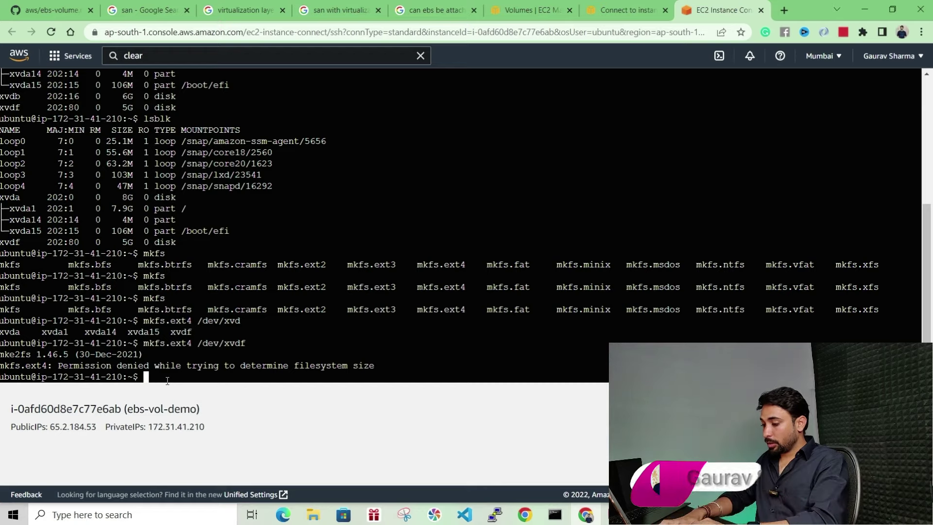
# - Rerun the mkfs.ext4 command for /dev/xvdf with root privileges using sudo !!
pyautogui.write('sudo !!')
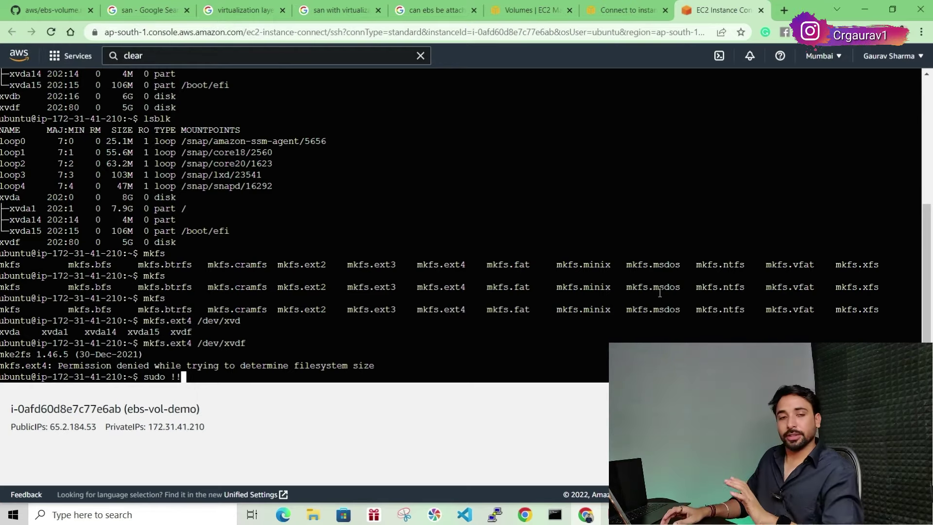
pyautogui.press('Return')
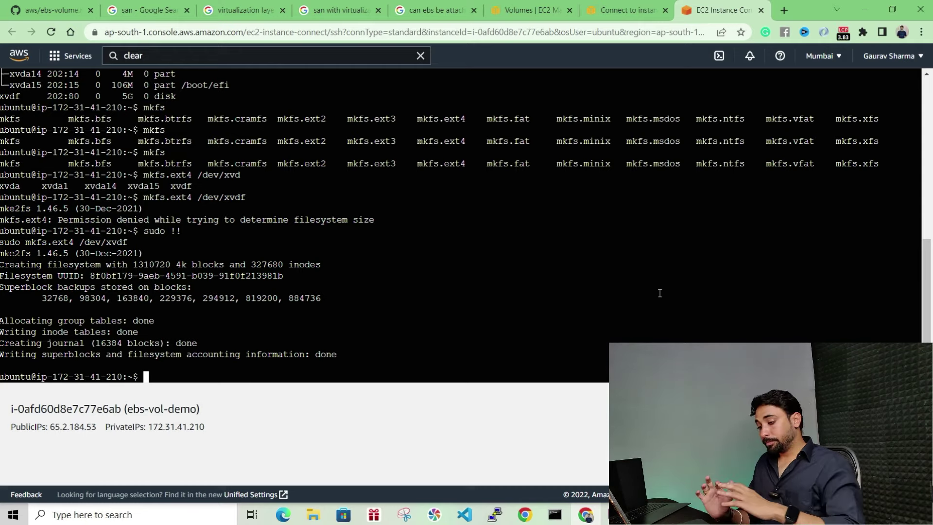
# - Create the directory /test with mkdir, repeating the command through sudo !! for root privileges
pyautogui.write('mkdir ')
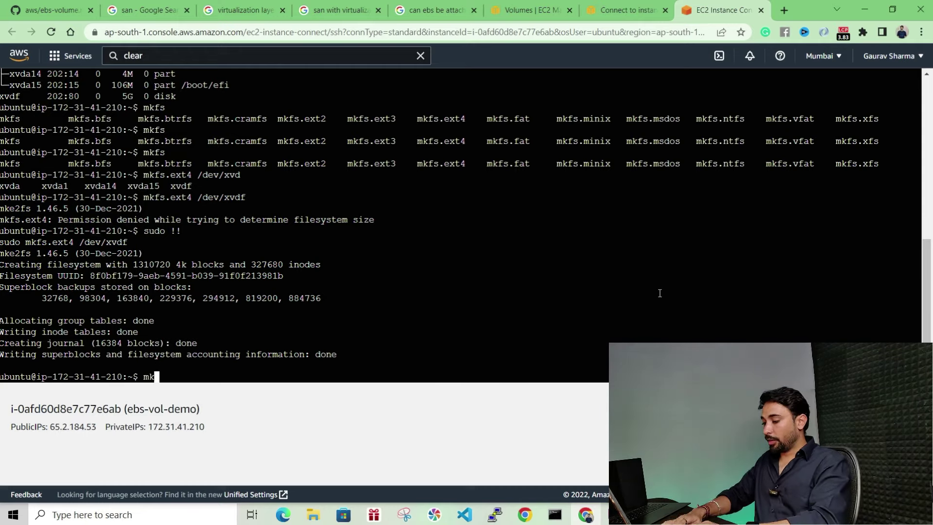
pyautogui.write('/test')
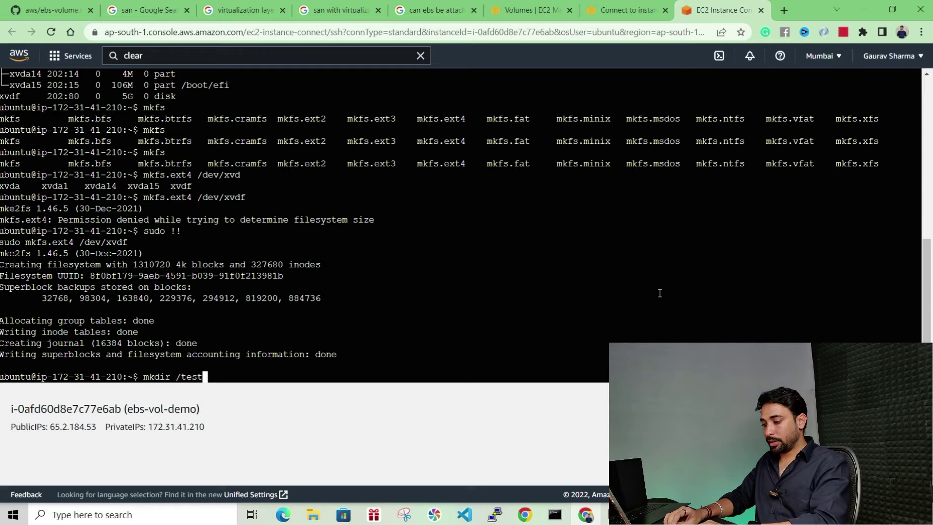
pyautogui.press('Return')
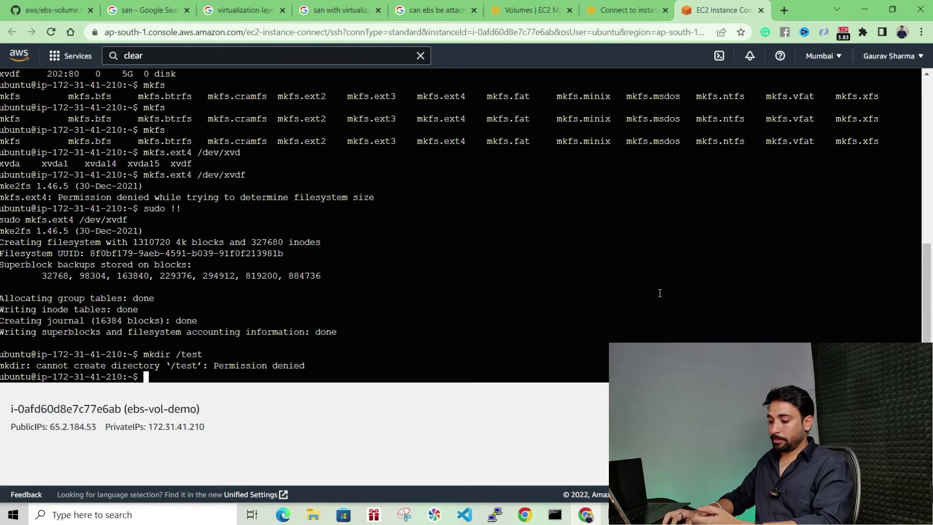
pyautogui.write('sudo ~')
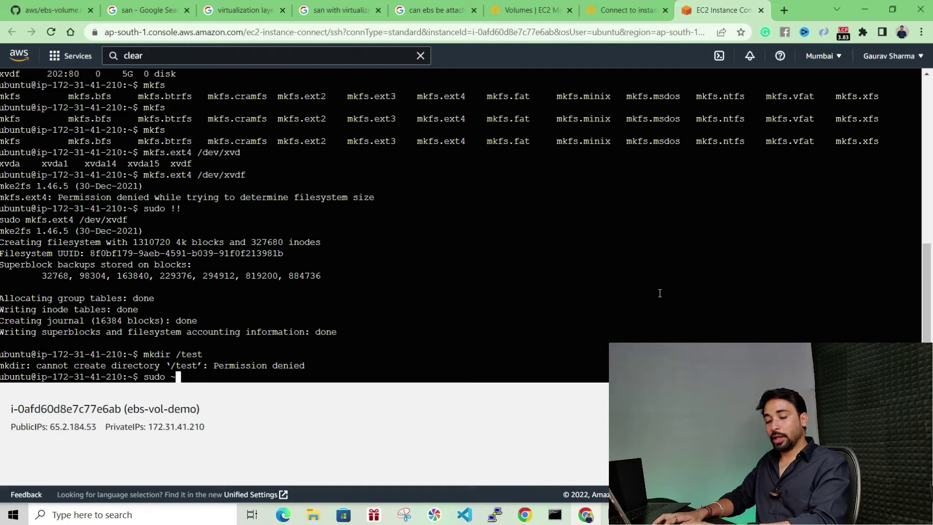
pyautogui.press('BackSpace')
pyautogui.write('!!')
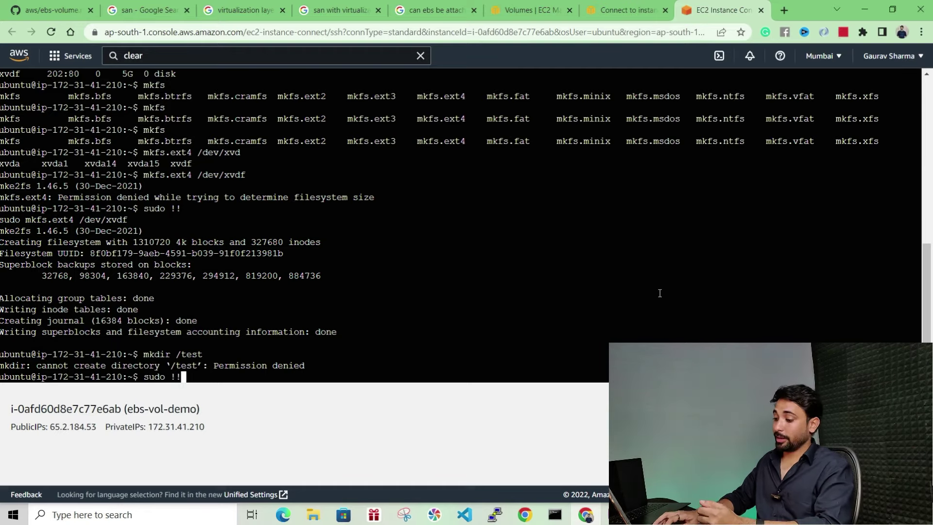
pyautogui.press('Return')
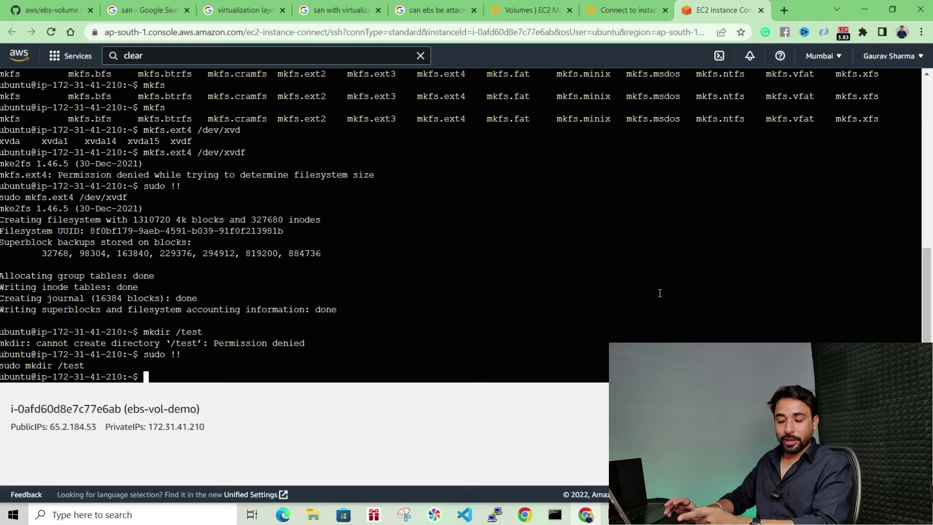
# - Switch the shell to the root user with sudo su
pyautogui.write('su')
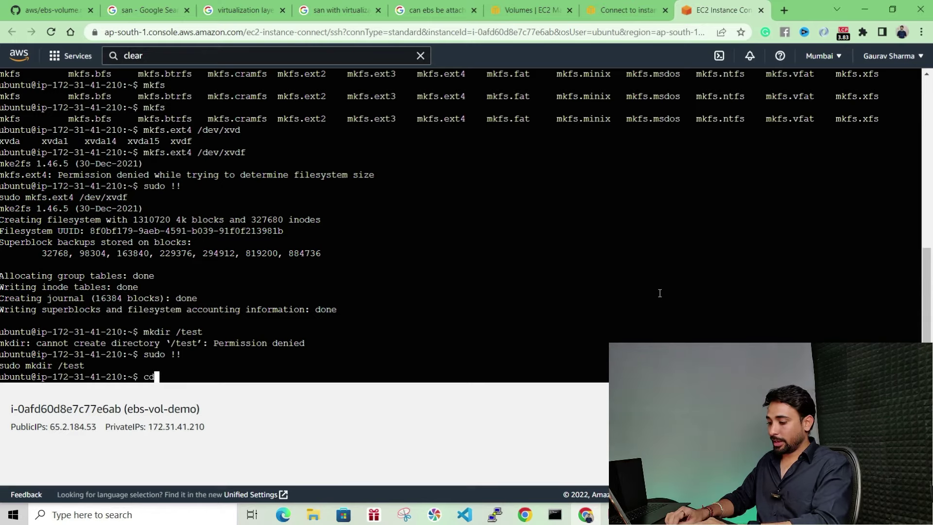
pyautogui.write('do su')
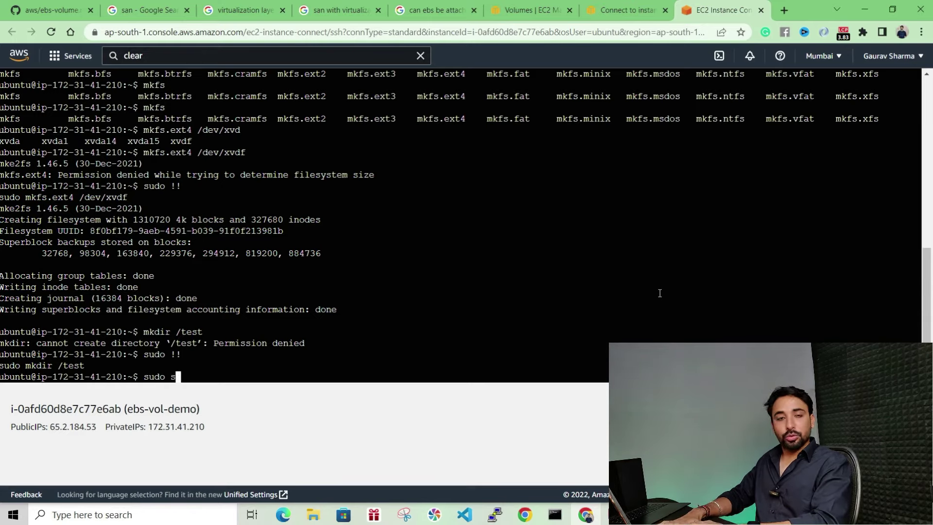
pyautogui.press('Return')
# - Change to the root directory / and list its contents to check for the test folder
pyautogui.write('cd')
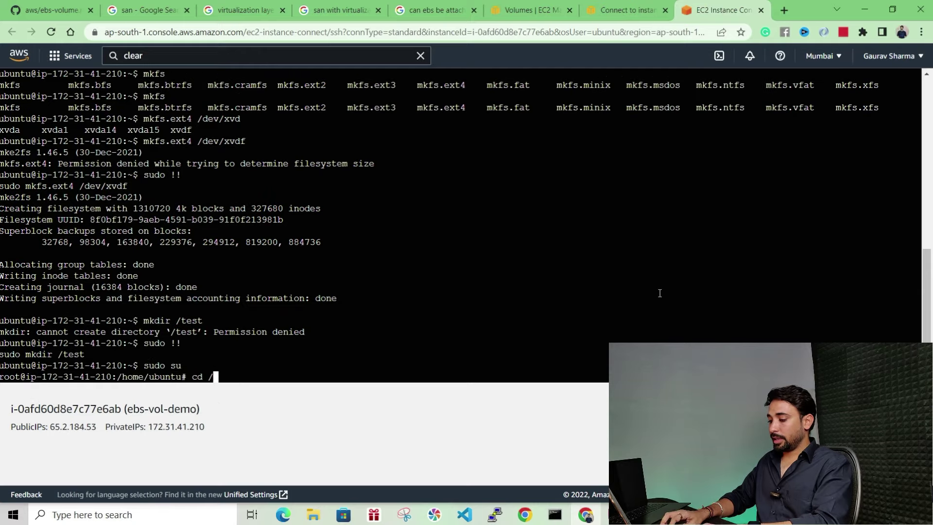
pyautogui.write(' /')
pyautogui.press('Return')
pyautogui.write('ls')
pyautogui.press('Return')
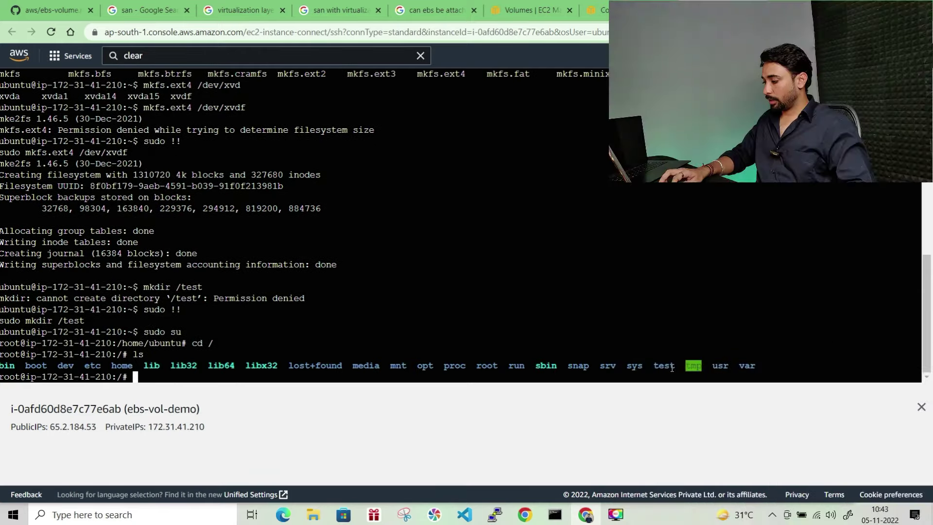
pyautogui.doubleClick(659, 366)
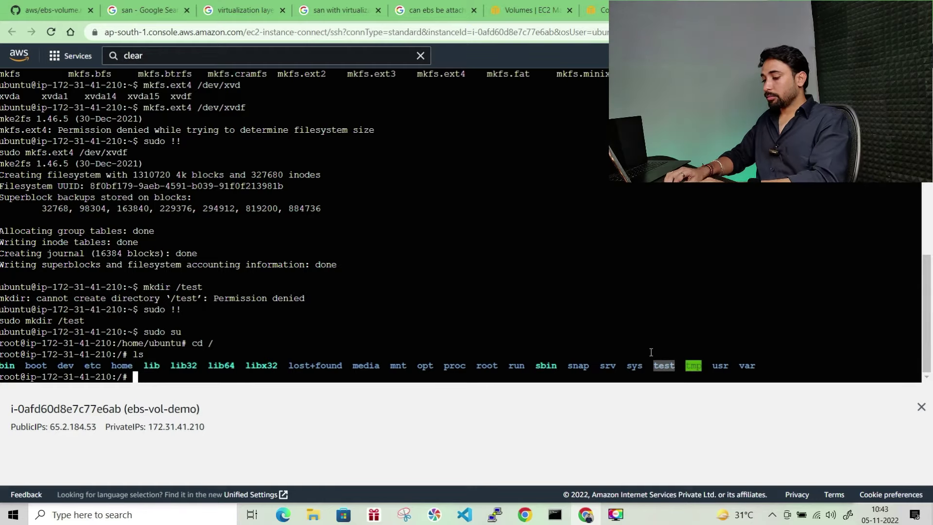
pyautogui.write('cd')
pyautogui.press('BackSpace')
pyautogui.press('BackSpace')
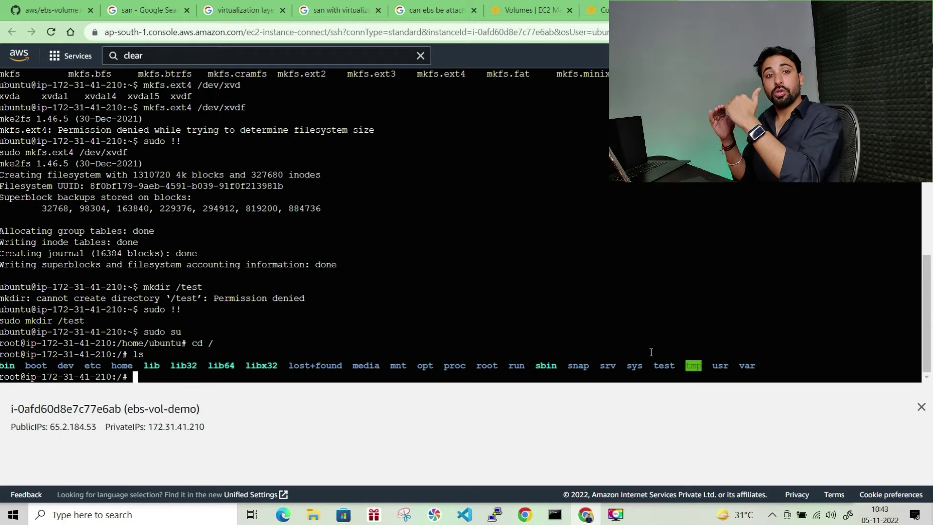
# - Mount the /dev/xvdf disk on the /test/ directory
pyautogui.write('mount ')
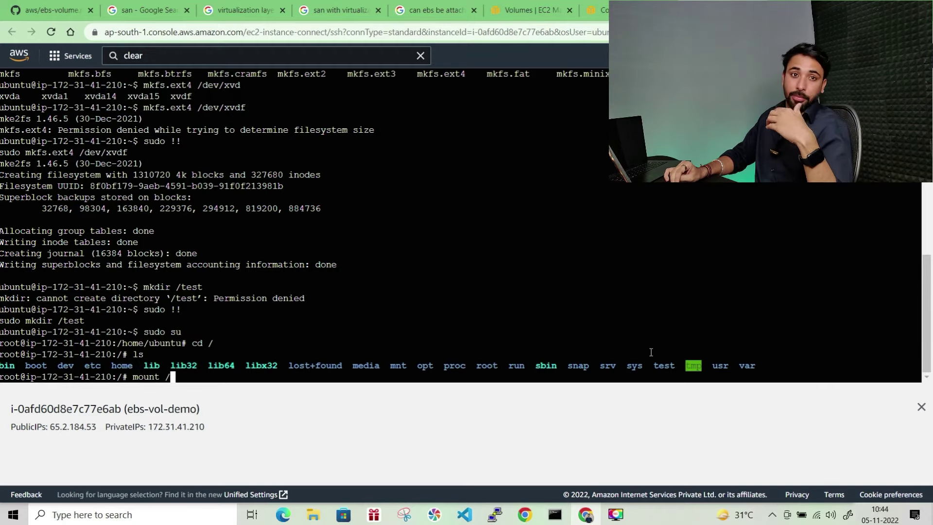
pyautogui.write('/dev/')
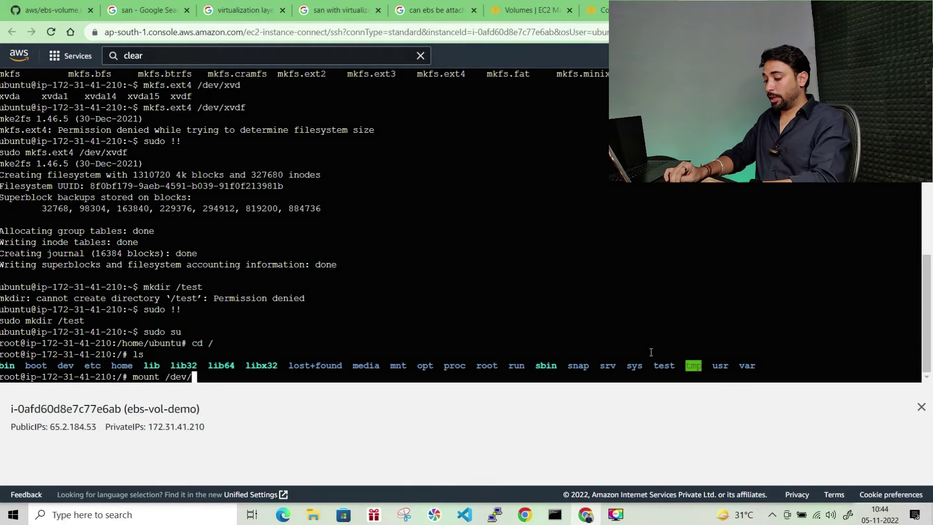
pyautogui.write('xv')
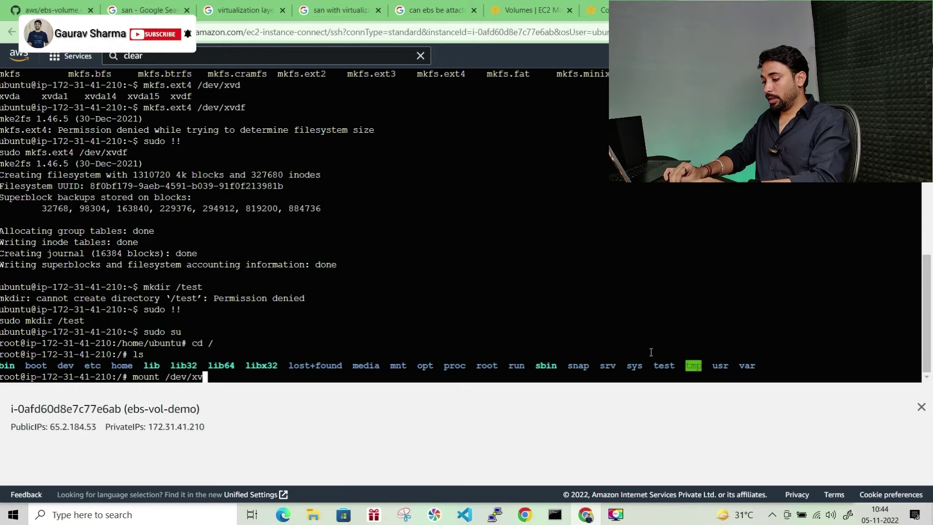
pyautogui.write('d')
pyautogui.press('Tab')
pyautogui.press('Tab')
pyautogui.write('f /test')
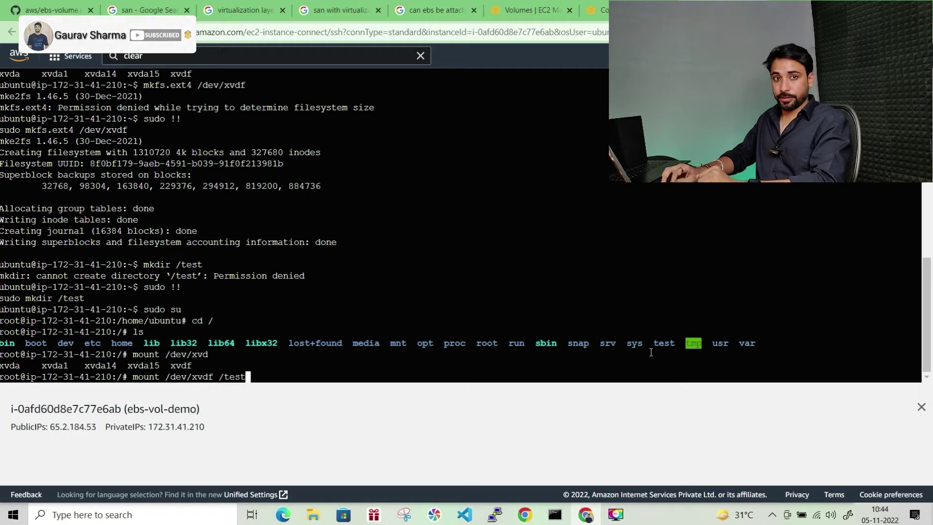
pyautogui.write('/')
pyautogui.press('Return')
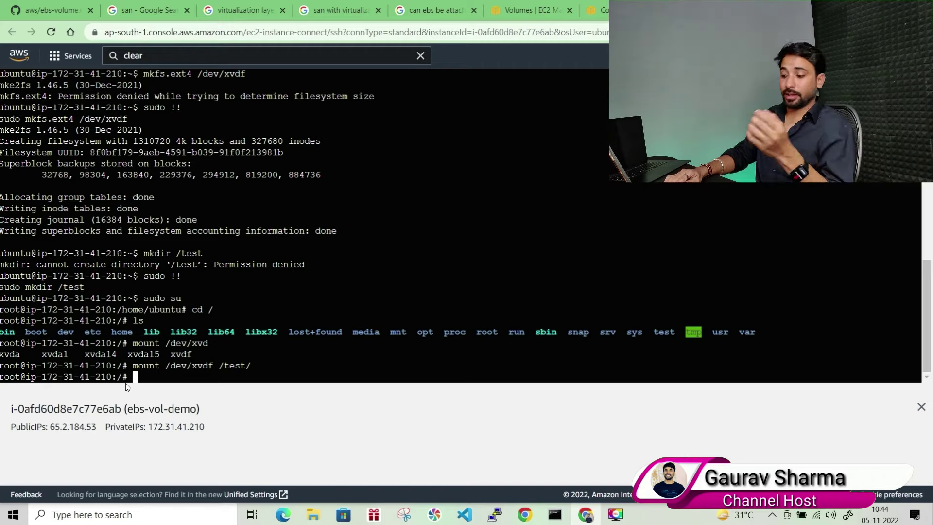
pyautogui.write('mo')
pyautogui.press('Tab')
pyautogui.press('Tab')
pyautogui.press('Tab')
pyautogui.press('BackSpace')
pyautogui.press('BackSpace')
pyautogui.write('is')
pyautogui.press('Tab')
pyautogui.press('Tab')
pyautogui.press('Tab')
pyautogui.press('BackSpace')
pyautogui.press('BackSpace')
# - Check with the mountpoint command whether /test is a mount point
pyautogui.write('mount')
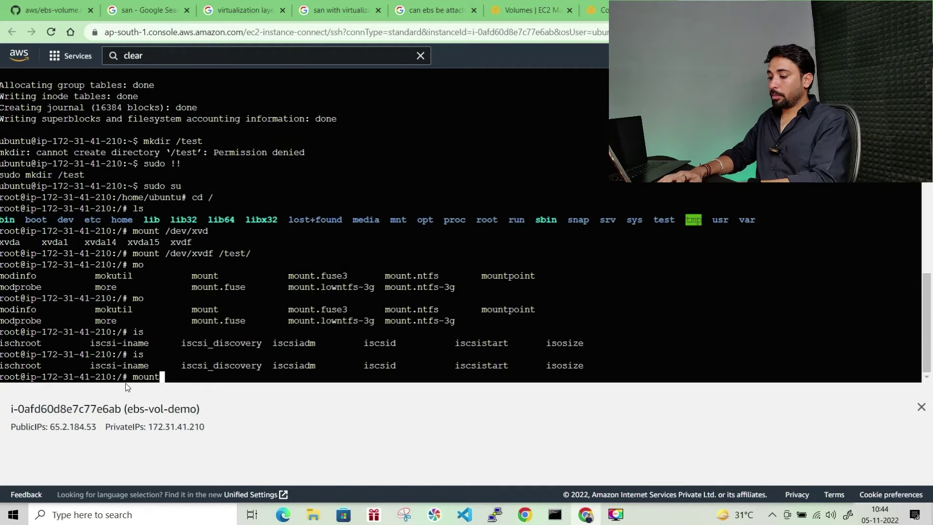
pyautogui.write('point /test')
pyautogui.press('Return')
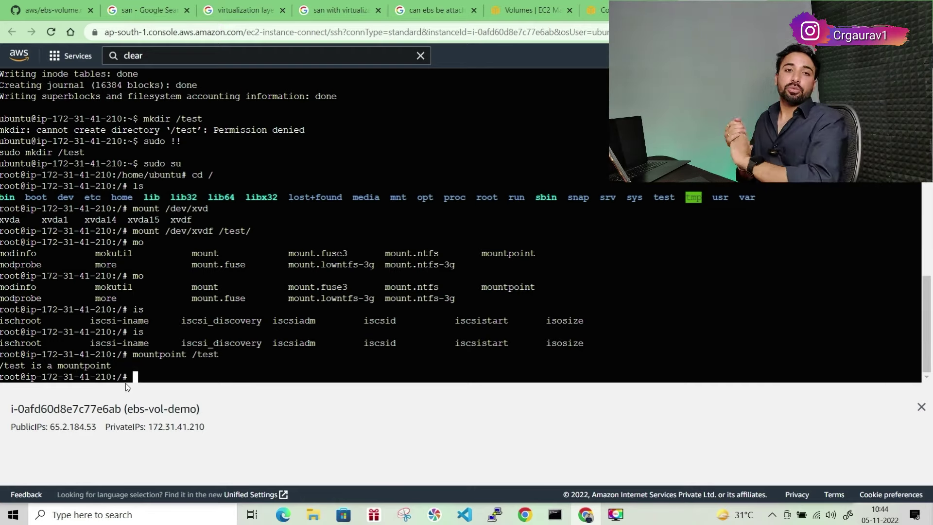
pyautogui.write('cd /te')
pyautogui.press('Tab')
pyautogui.press('Return')
pyautogui.write('to')
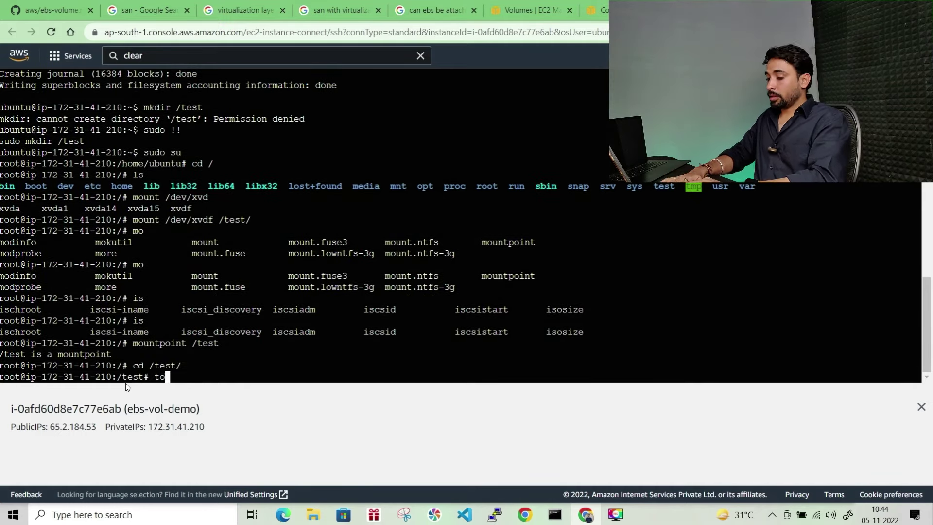
pyautogui.write('uch 1 2 33 4 5 6 7 8 99 7 6 5 4 3 3 45 6')
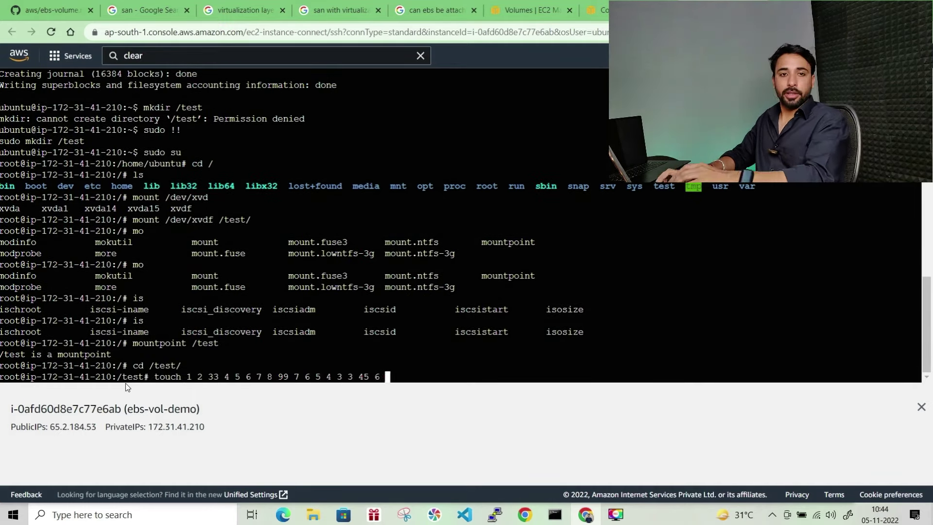
pyautogui.press('Return')
# - Write the text "welcome to learning-ocean.com" into demo_for_youtube.txt in /test with echo
pyautogui.write('tocuh demo.')
pyautogui.press('BackSpace')
pyautogui.write('_for_youtube.txt')
pyautogui.press('Left')
pyautogui.press('Left')
pyautogui.press('Left')
pyautogui.press('Left')
pyautogui.press('Left')
pyautogui.press('Left')
pyautogui.press('Left')
pyautogui.press('Left')
pyautogui.press('Left')
pyautogui.press('Left')
pyautogui.press('Left')
pyautogui.press('Left')
pyautogui.press('Left')
pyautogui.press('Left')
pyautogui.press('Left')
pyautogui.press('Left')
pyautogui.press('Left')
pyautogui.press('Left')
pyautogui.press('Left')
pyautogui.press('Left')
pyautogui.press('Left')
pyautogui.press('BackSpace')
pyautogui.press('BackSpace')
pyautogui.press('BackSpace')
pyautogui.press('BackSpace')
pyautogui.press('BackSpace')
pyautogui.write('echo "welcome to learning-ocean.com">')
pyautogui.press('Delete')
pyautogui.press('Return')
# - List the files in the /test directory with ls
pyautogui.write('cat')
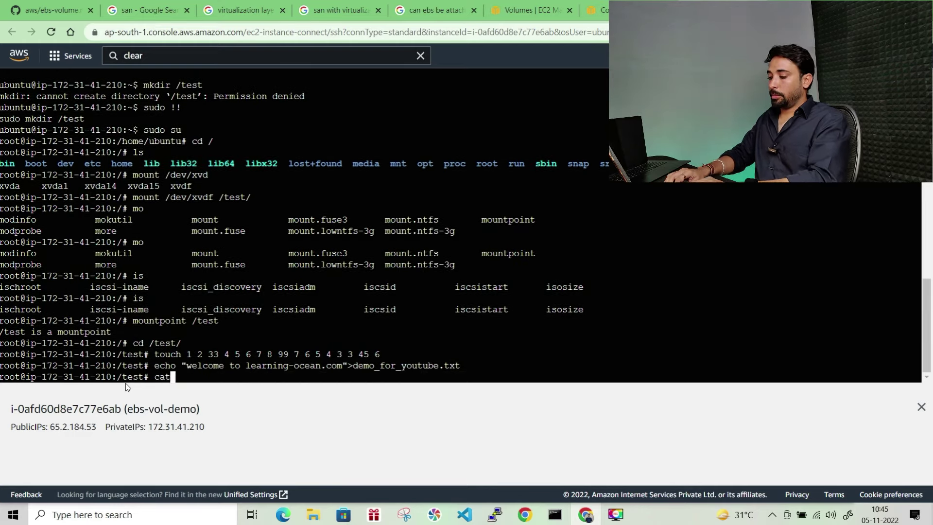
pyautogui.press('BackSpace')
pyautogui.press('BackSpace')
pyautogui.press('BackSpace')
pyautogui.write('ls')
pyautogui.press('Return')
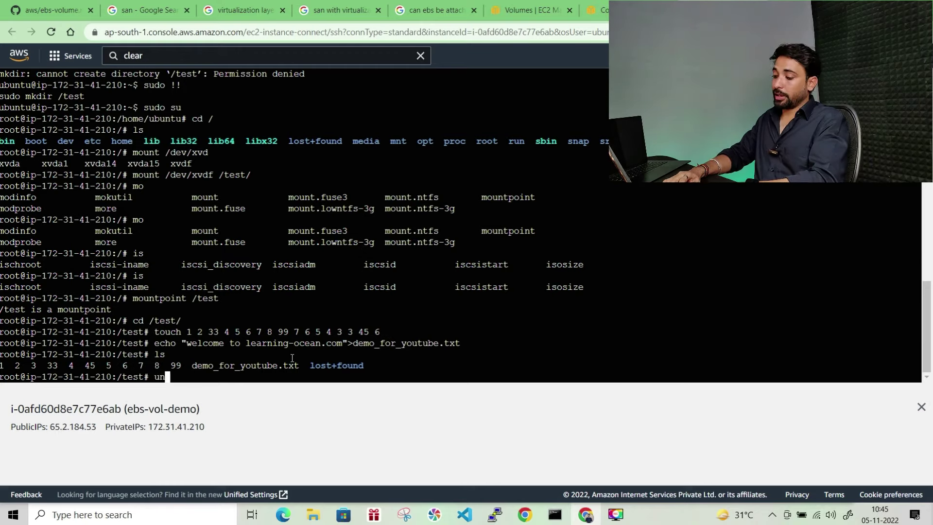
# - Try to unmount /test/ while still inside that directory, and clear the recalled umount command from the prompt
pyautogui.write('mount')
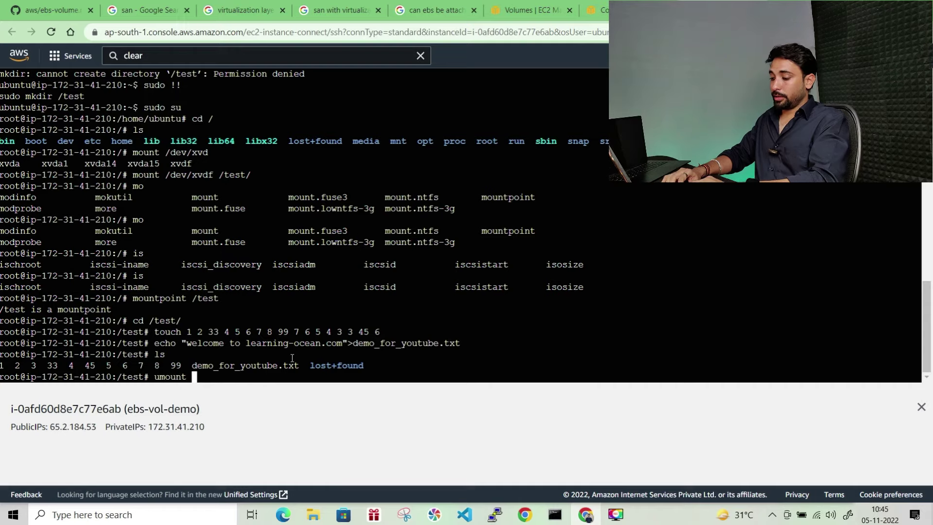
pyautogui.write(' /test/')
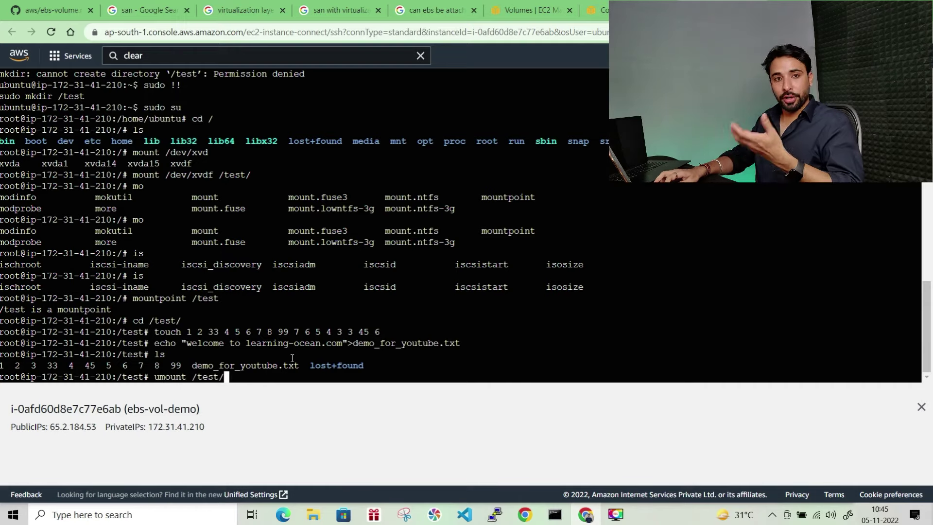
pyautogui.press('Return')
pyautogui.press('Up')
pyautogui.press('BackSpace')
pyautogui.press('BackSpace')
pyautogui.press('BackSpace')
pyautogui.press('BackSpace')
pyautogui.press('BackSpace')
pyautogui.press('BackSpace')
pyautogui.press('BackSpace')
pyautogui.press('BackSpace')
pyautogui.press('BackSpace')
pyautogui.press('BackSpace')
pyautogui.press('BackSpace')
pyautogui.press('BackSpace')
pyautogui.press('BackSpace')
# - Leave the /test directory for its parent and unmount /test/
pyautogui.write('cd ..')
pyautogui.press('Return')
pyautogui.press('Up')
pyautogui.press('Up')
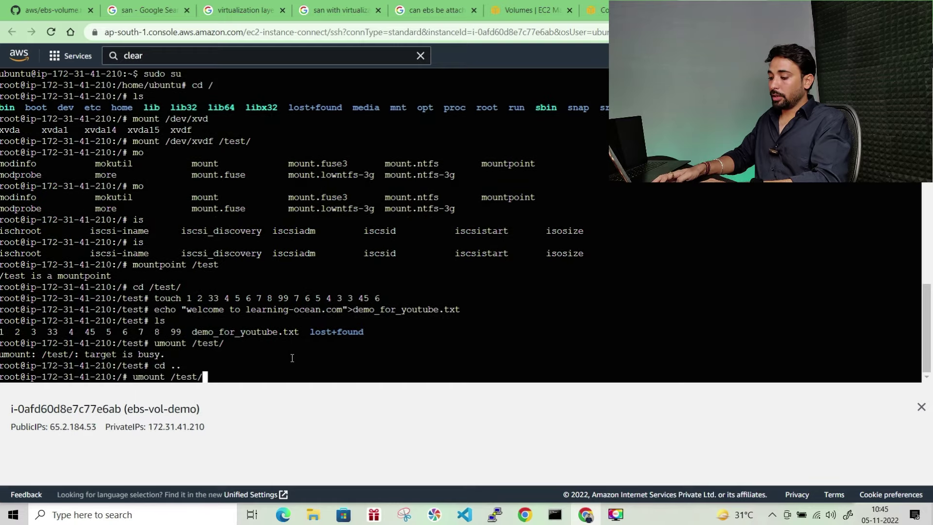
pyautogui.press('Return')
# - Enter /test/ again and list its contents with ls
pyautogui.write('cd /test/')
pyautogui.press('Return')
pyautogui.write('ls')
pyautogui.press('Return')
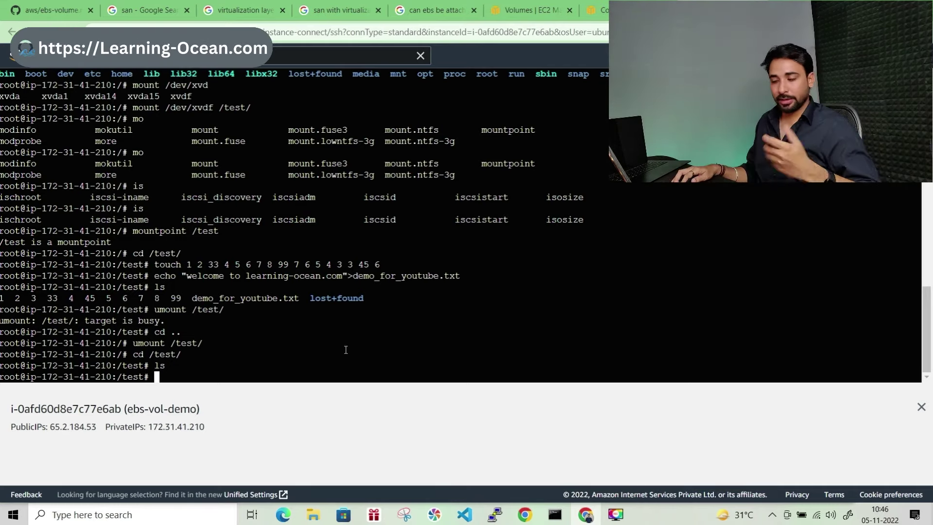
# - Refresh the EC2 volume list, select the 8 GiB gp2 volume and open its detach confirmation
pyautogui.click(531, 10)
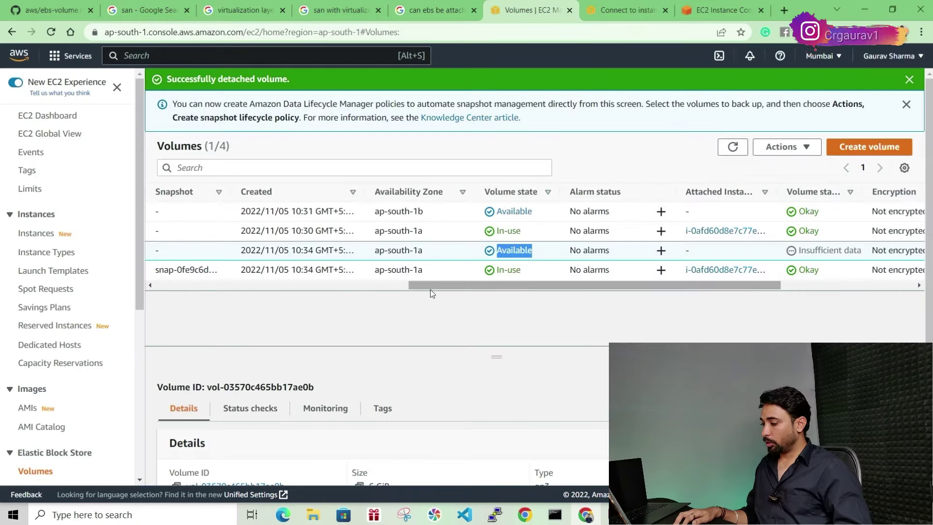
pyautogui.click(733, 146)
pyautogui.moveTo(532, 284); pyautogui.dragTo(223, 292)
pyautogui.moveTo(304, 285); pyautogui.dragTo(369, 282)
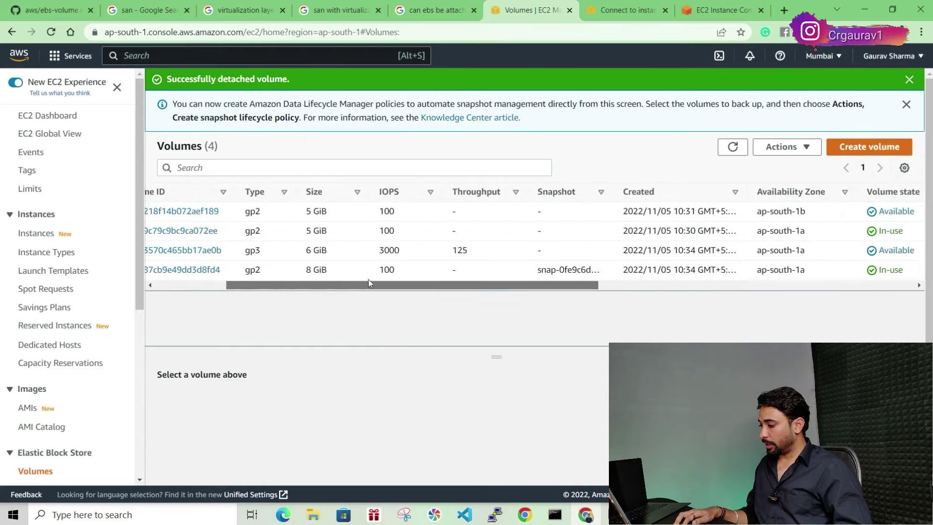
pyautogui.click(446, 269)
pyautogui.moveTo(299, 285); pyautogui.dragTo(544, 295)
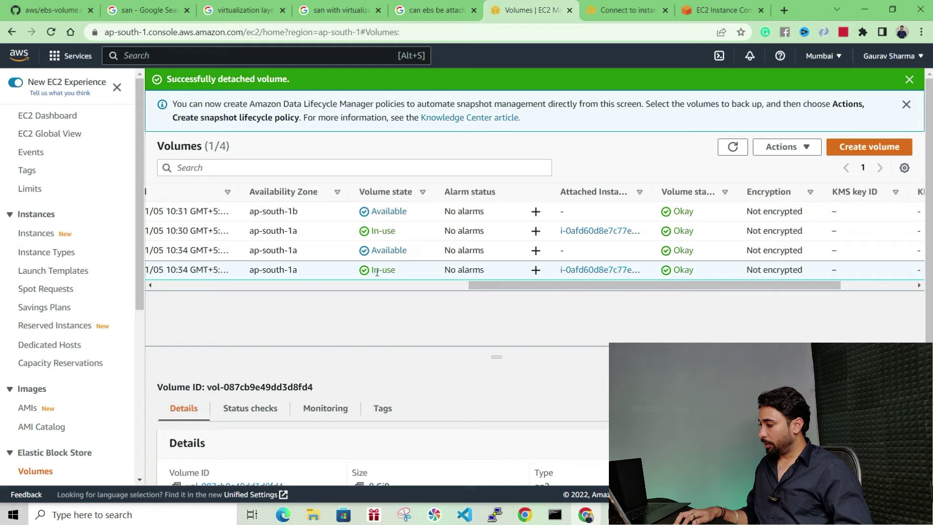
pyautogui.click(787, 147)
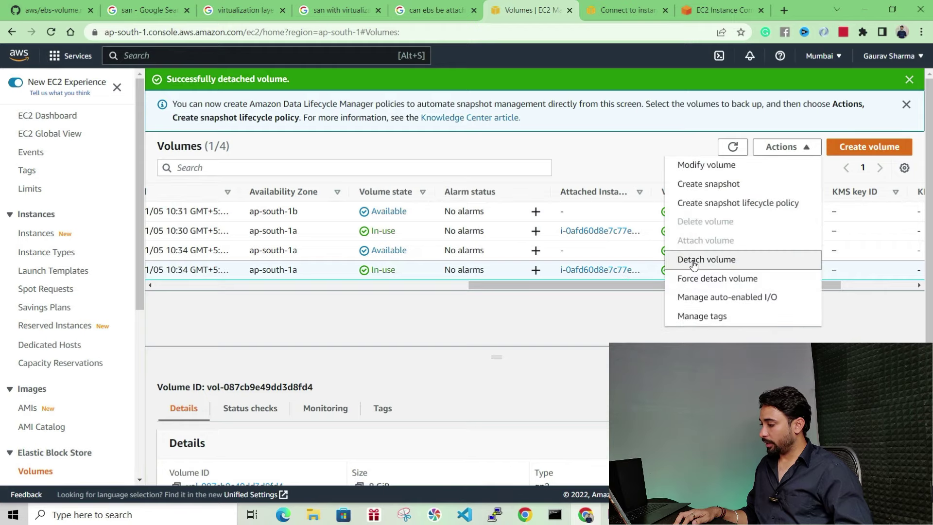
pyautogui.click(717, 259)
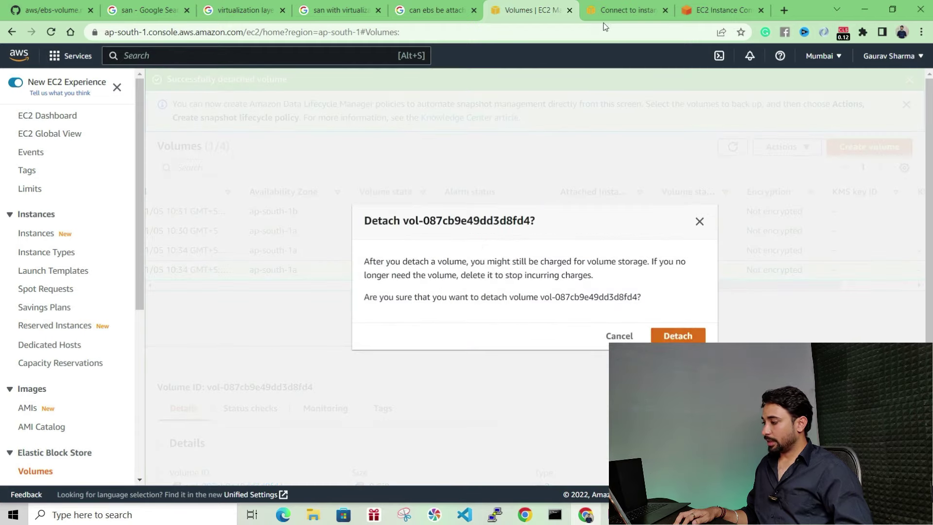
# - List the block devices with lsblk in the instance terminal
pyautogui.click(712, 8)
pyautogui.write('lsbl')
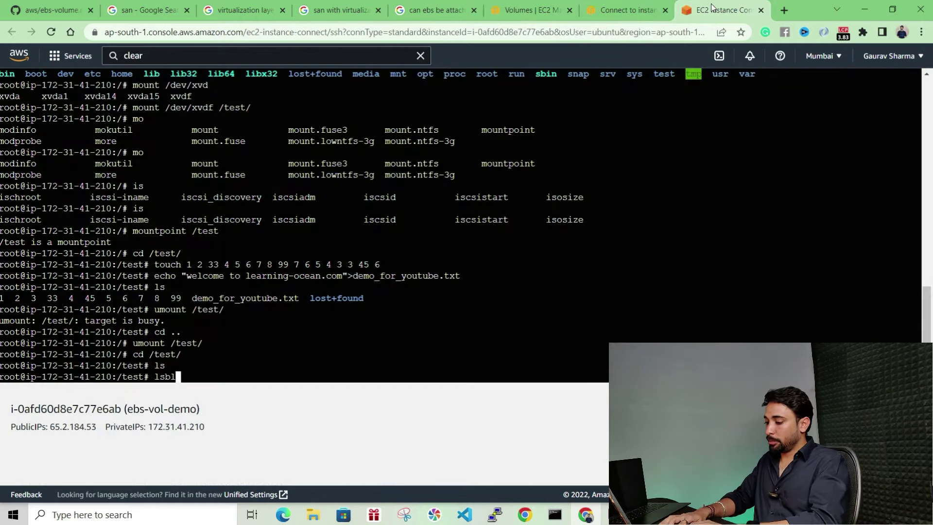
pyautogui.write('k')
pyautogui.press('Return')
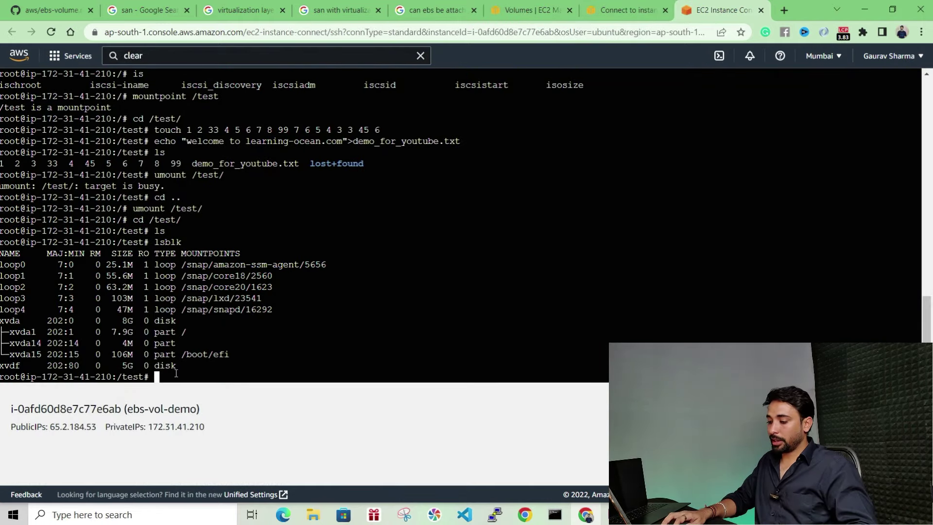
# - Return to the EC2 volumes page and try to detach the 8 GiB root volume from the instance
pyautogui.click(589, 14)
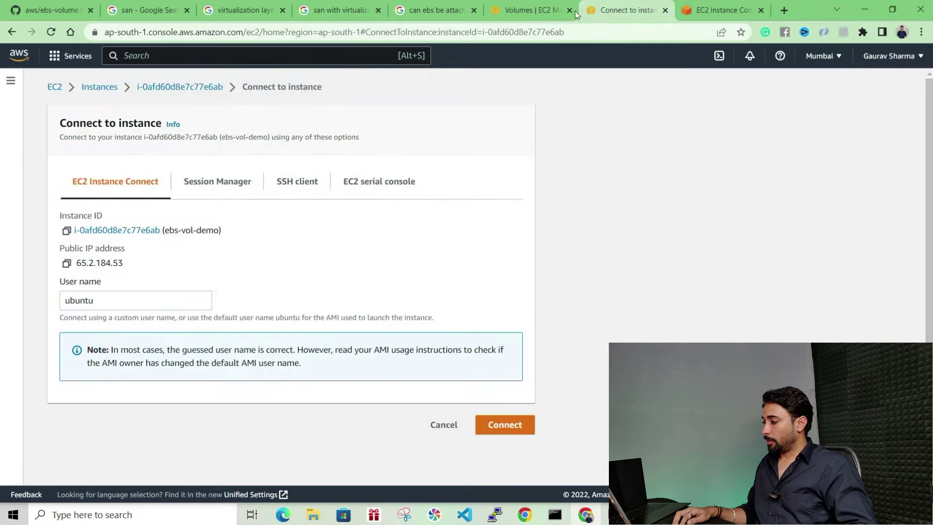
pyautogui.click(532, 10)
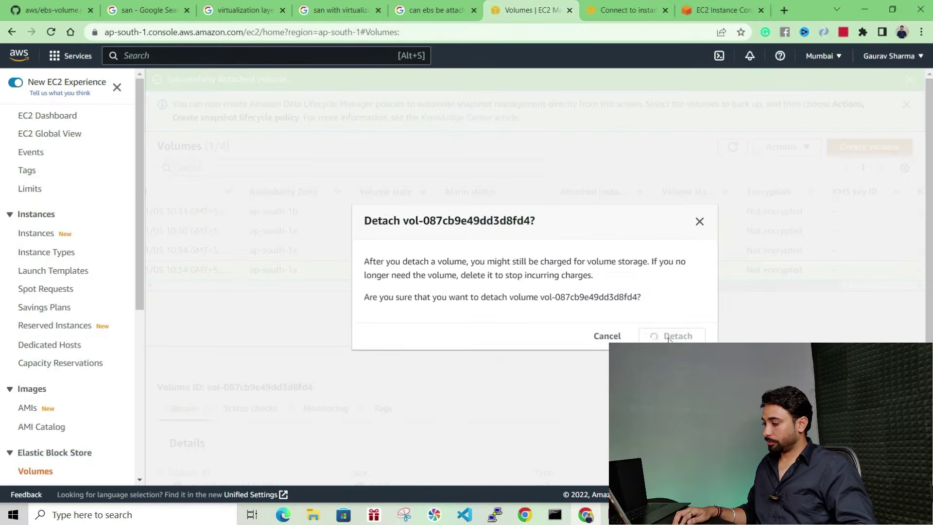
pyautogui.click(677, 335)
pyautogui.moveTo(614, 302); pyautogui.dragTo(249, 331)
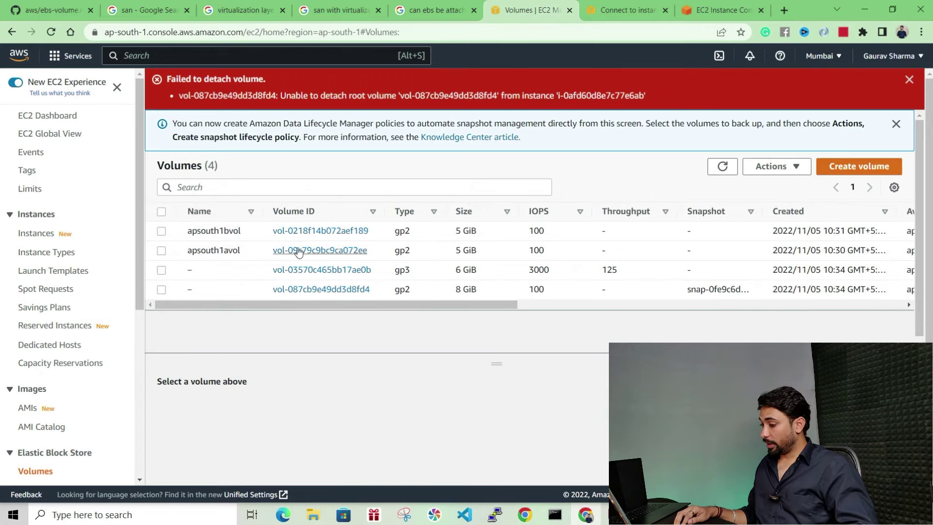
pyautogui.click(246, 231)
pyautogui.moveTo(323, 304); pyautogui.dragTo(528, 304)
pyautogui.click(777, 166)
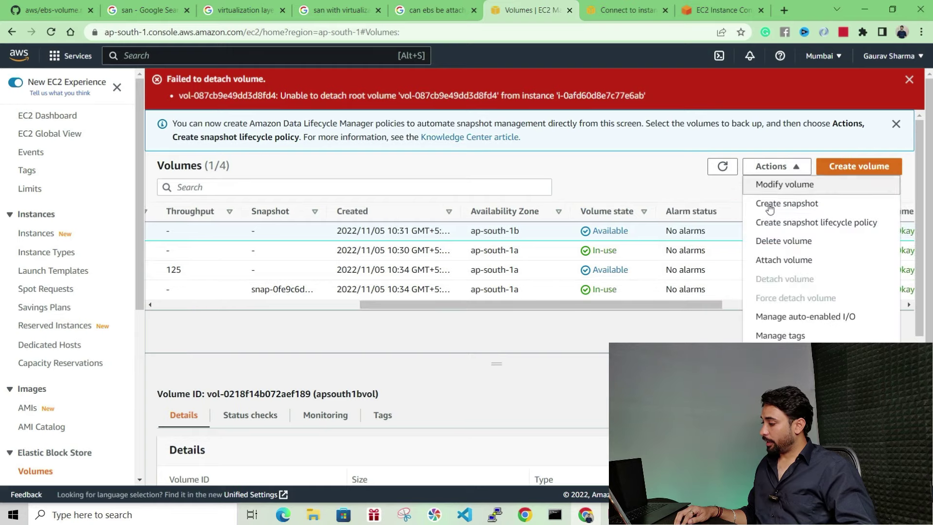
pyautogui.click(763, 242)
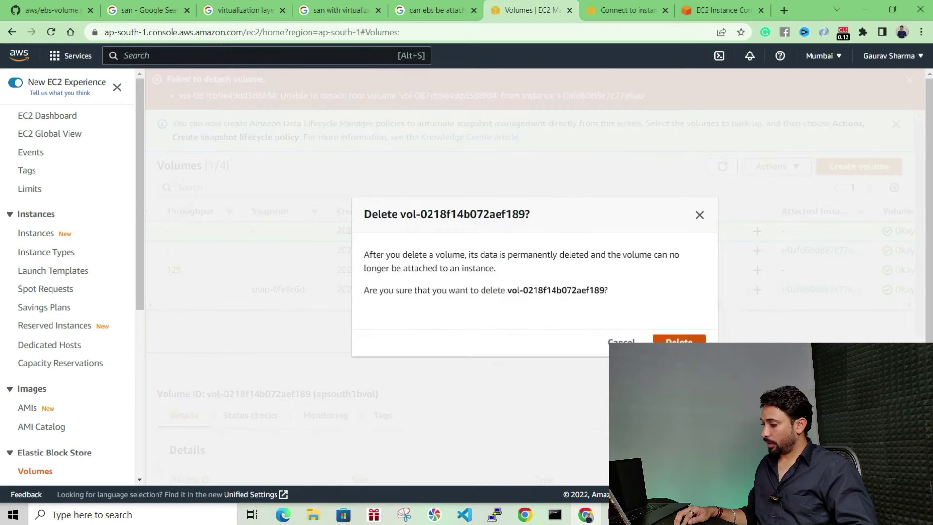
pyautogui.click(699, 216)
pyautogui.click(755, 171)
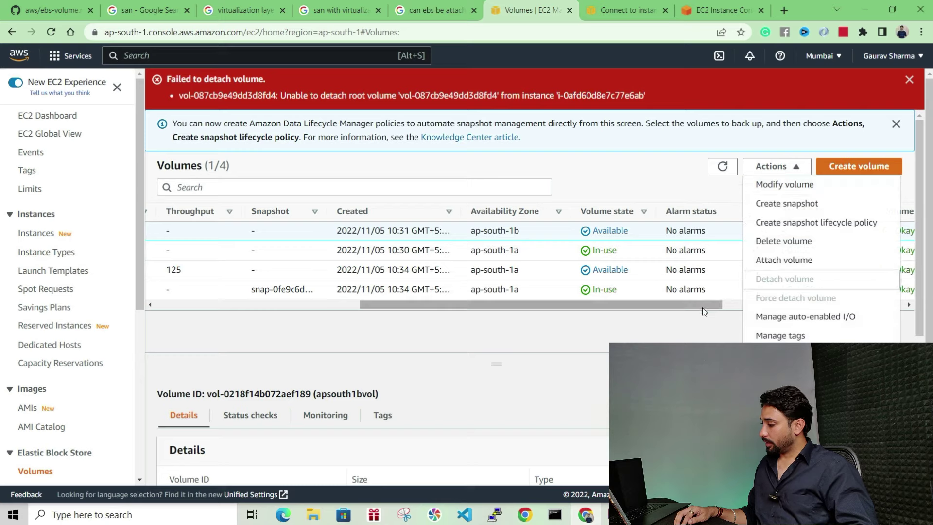
# - Try to detach the 5 GiB apsouth1avol volume from the instance
pyautogui.click(608, 250)
pyautogui.moveTo(614, 302); pyautogui.dragTo(504, 305)
pyautogui.click(776, 166)
pyautogui.click(776, 166)
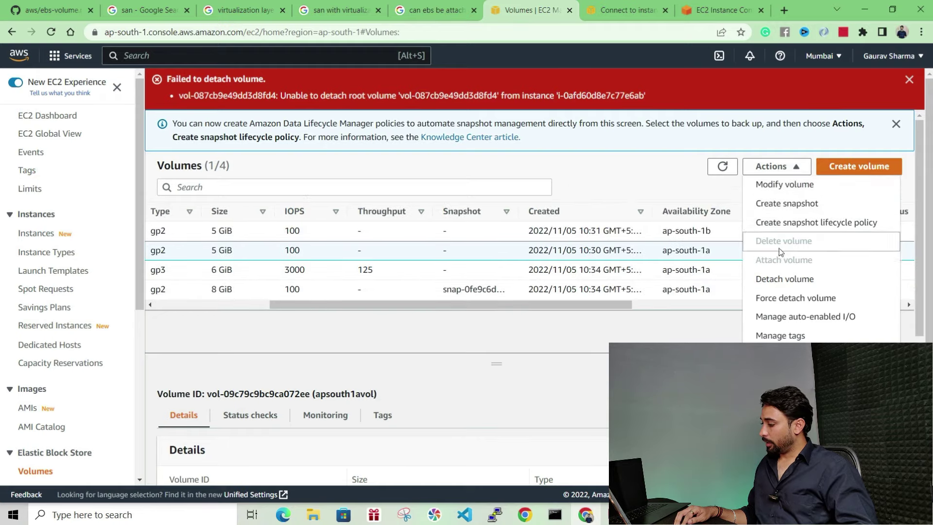
pyautogui.click(785, 278)
pyautogui.click(671, 330)
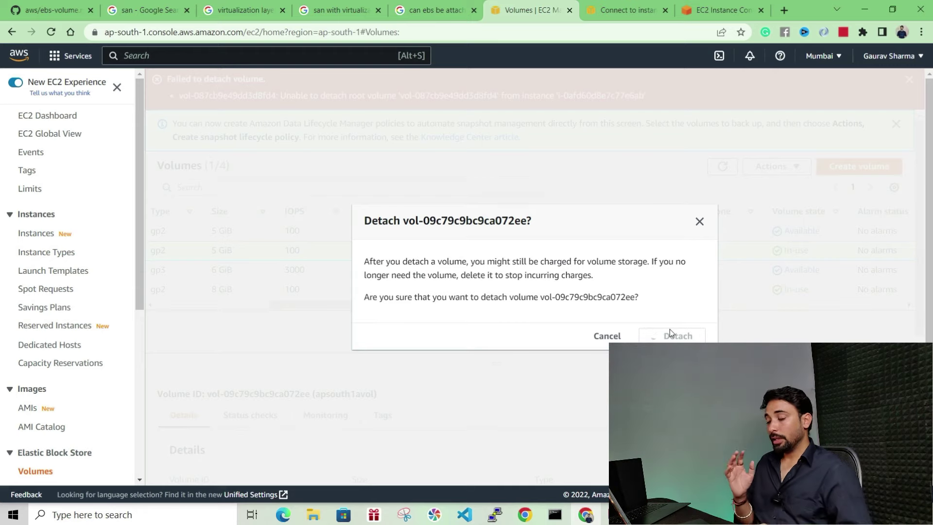
# - Check the disks with lsblk in the instance terminal and compare with the pending detach on the volumes page
pyautogui.click(711, 5)
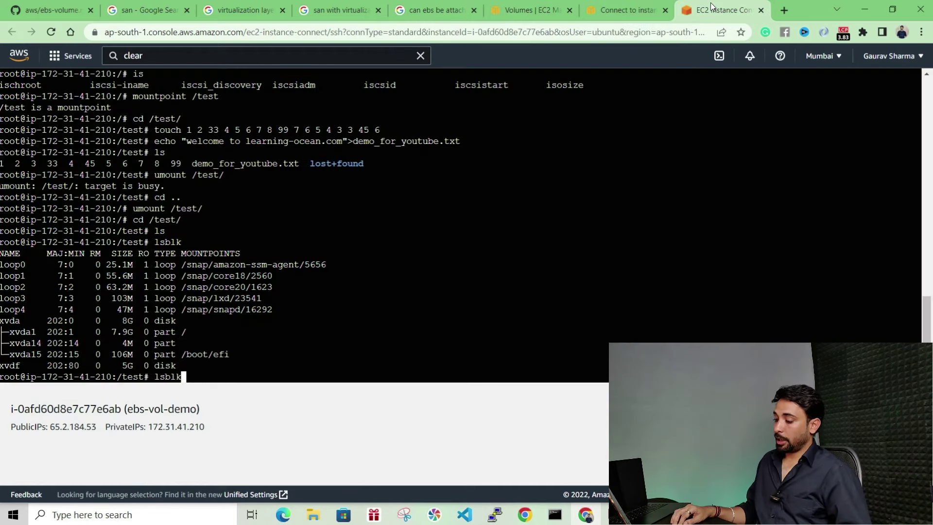
pyautogui.press('Up')
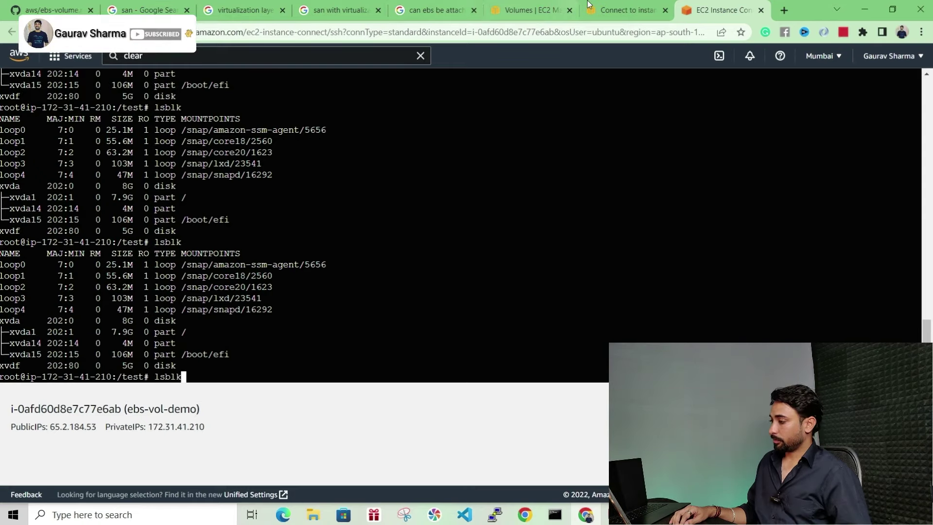
pyautogui.click(627, 10)
pyautogui.click(532, 10)
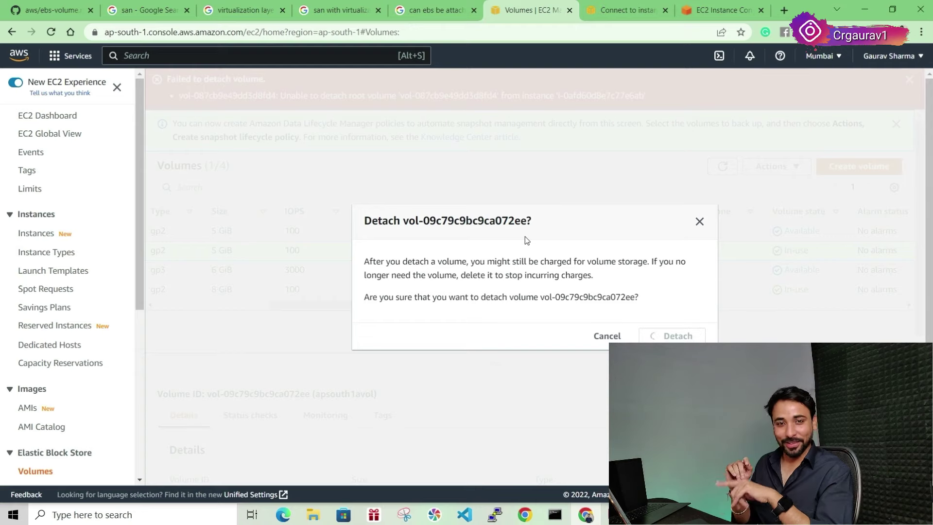
pyautogui.click(720, 6)
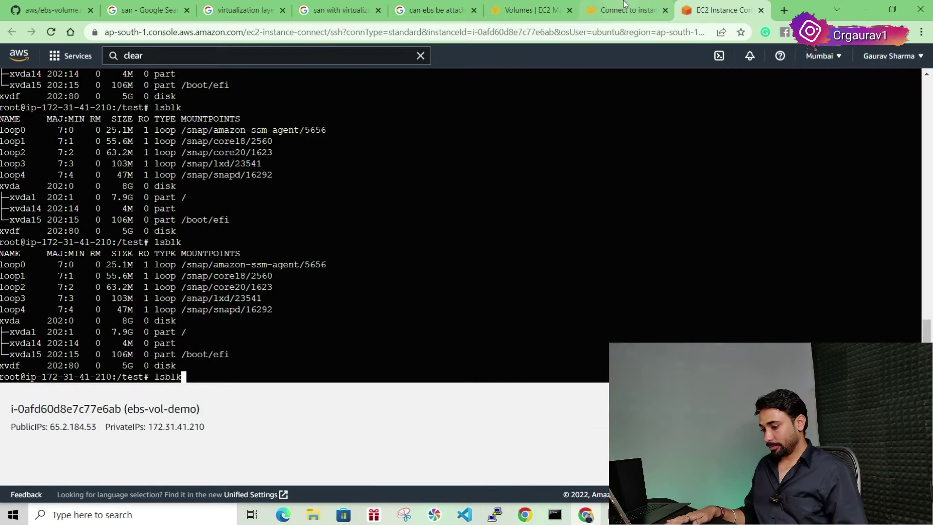
# - Reload the EC2 volumes page and detach the apsouth1avol volume
pyautogui.click(529, 9)
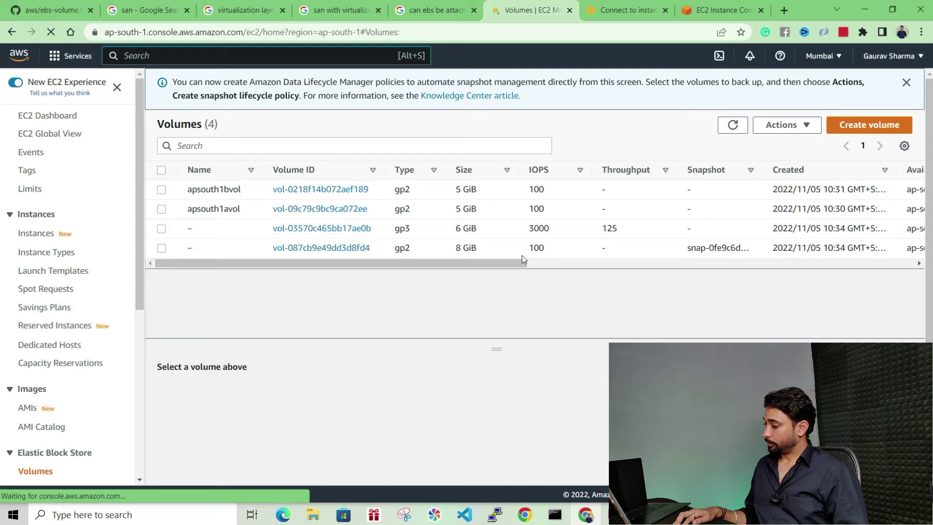
pyautogui.click(231, 211)
pyautogui.moveTo(396, 264)
pyautogui.mouseDown()
pyautogui.moveTo(546, 265)
pyautogui.moveTo(396, 265)
pyautogui.mouseUp()
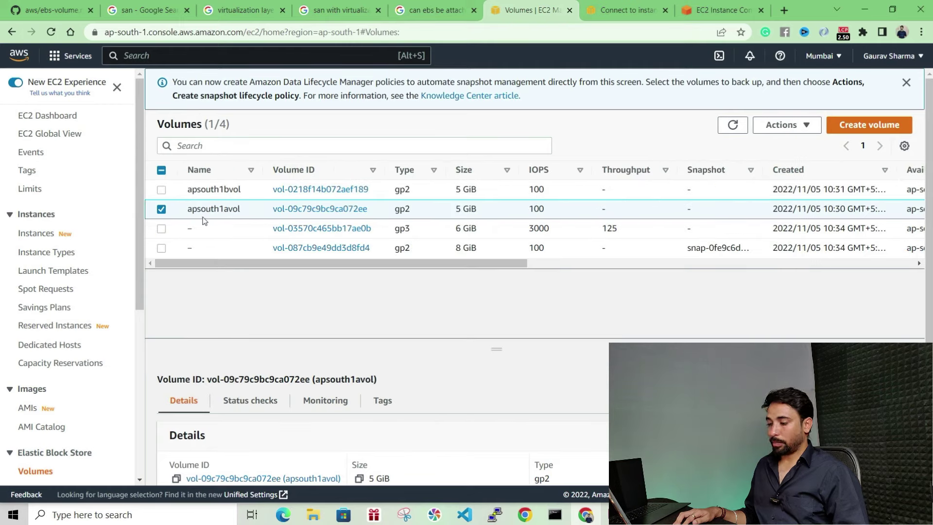
pyautogui.click(778, 132)
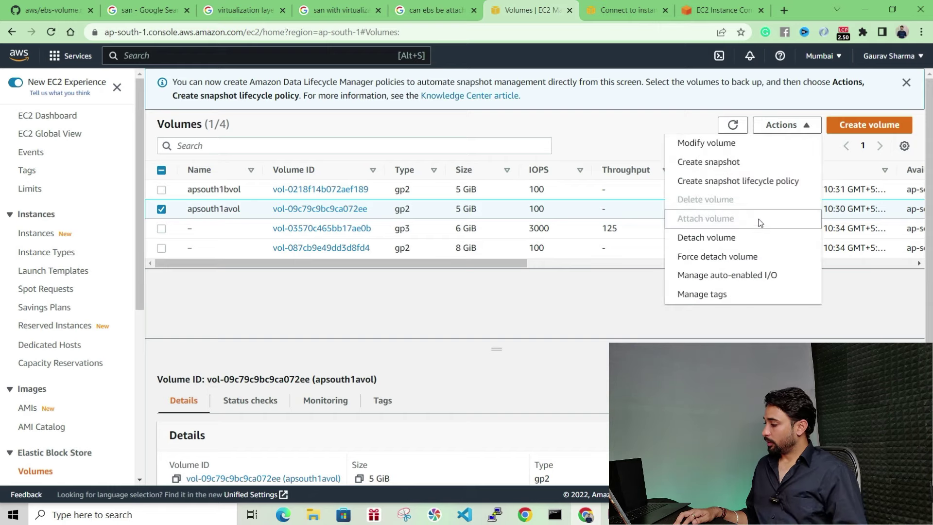
pyautogui.click(722, 248)
pyautogui.click(668, 336)
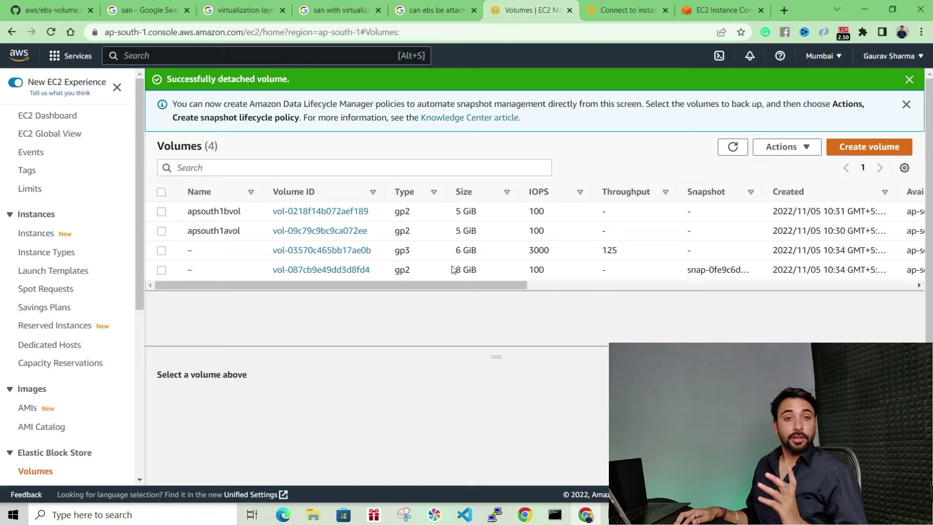
# - Refresh the volume list and check the volume state of apsouth1avol
pyautogui.click(733, 147)
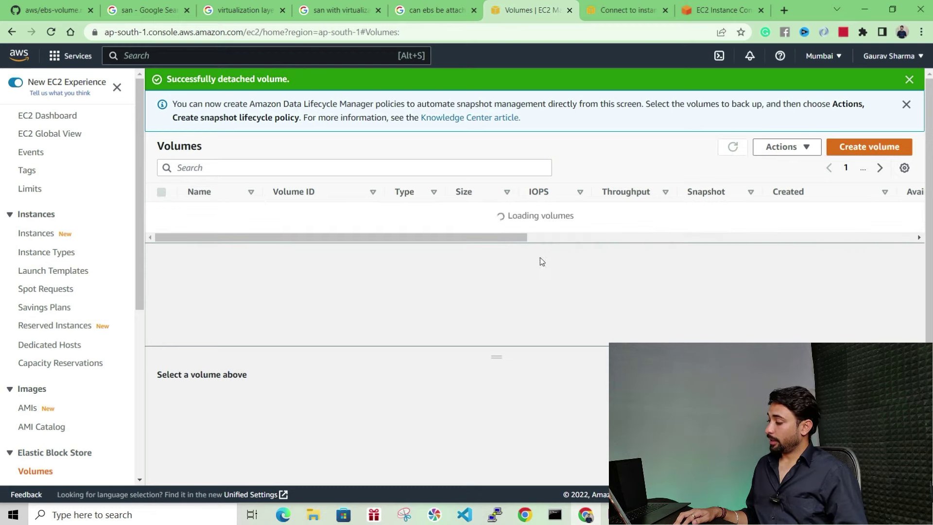
pyautogui.moveTo(476, 286); pyautogui.dragTo(718, 243)
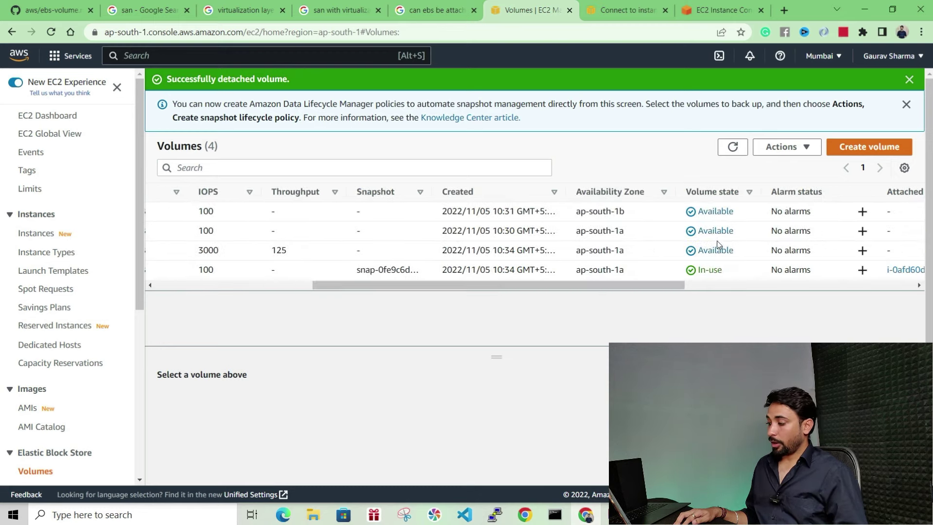
pyautogui.doubleClick(714, 231)
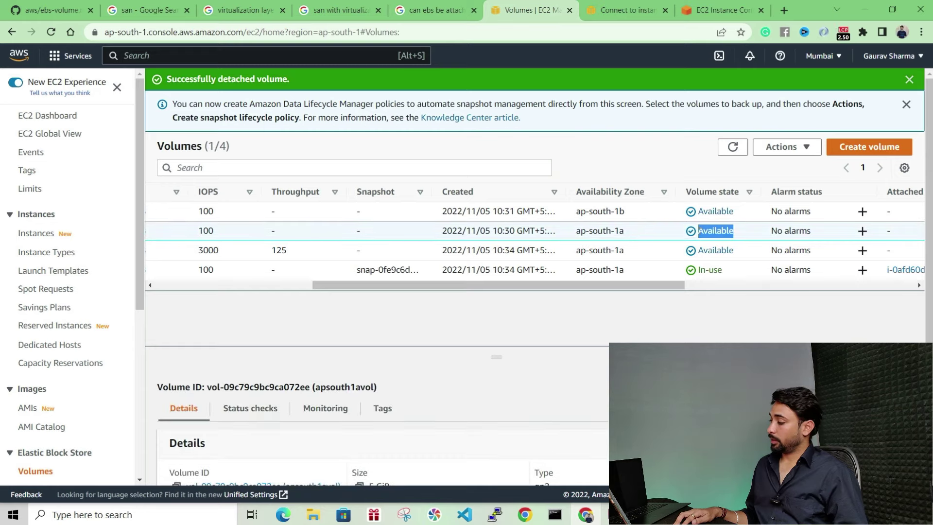
# - Run lsblk again in the instance terminal and examine the block devices it lists
pyautogui.click(724, 10)
pyautogui.press('Up')
pyautogui.press('Return')
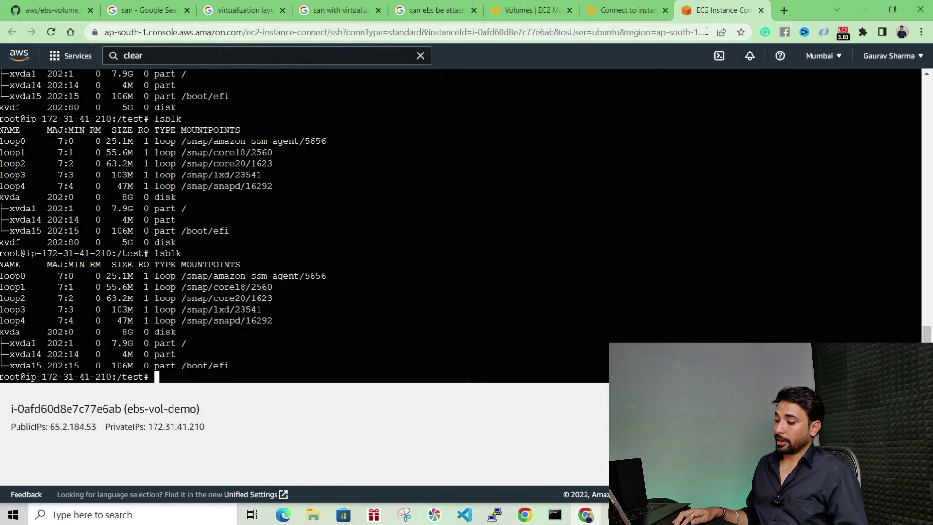
pyautogui.moveTo(238, 368); pyautogui.dragTo(0, 273)
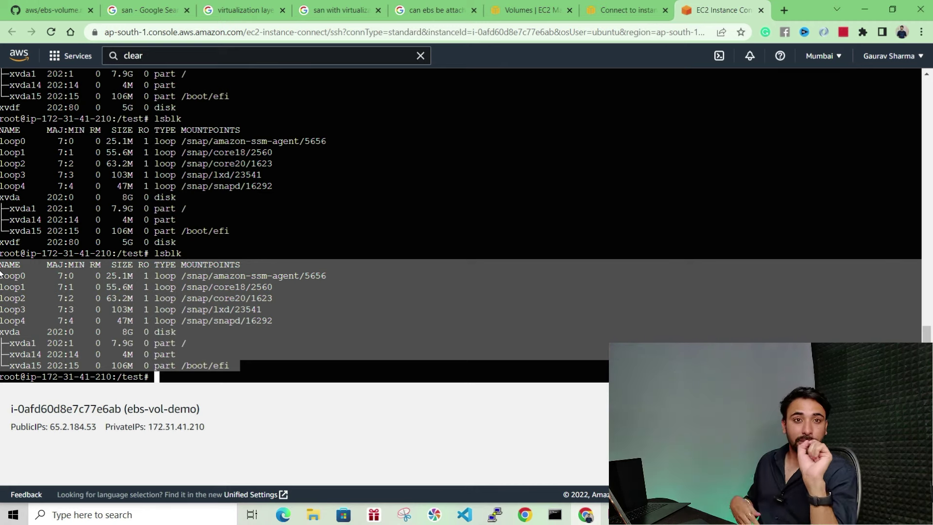
# - Recall the command mount /dev/xvdf /test/ from the shell history and move to the device name for editing
pyautogui.write('m')
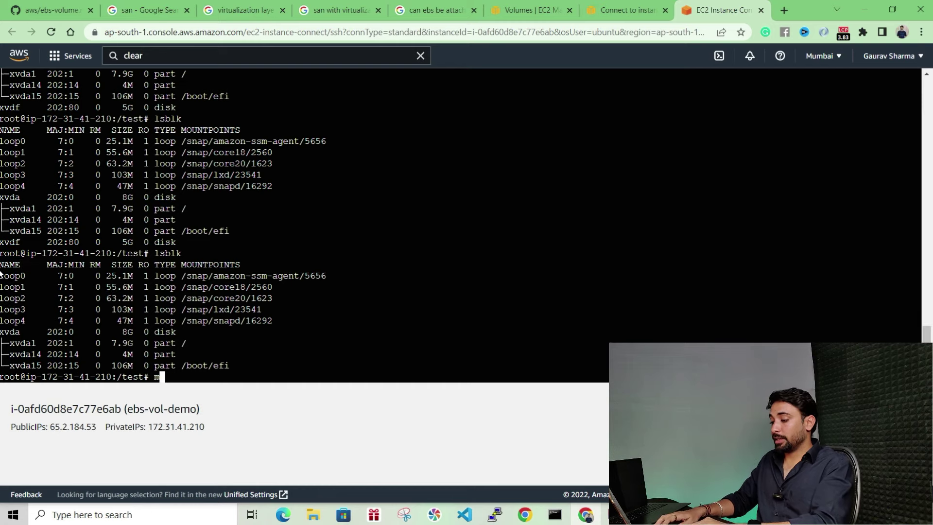
pyautogui.hotkey('ctrl', 'r')
pyautogui.write('mount')
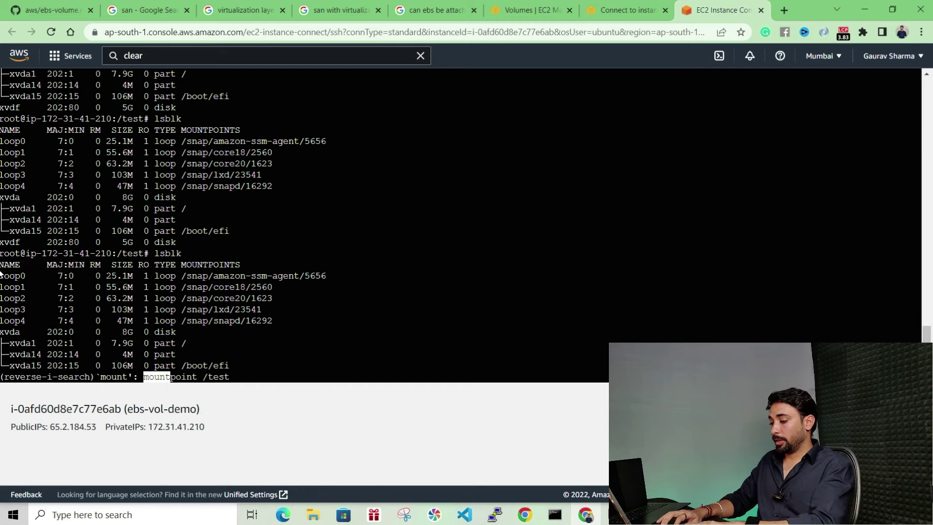
pyautogui.hotkey('ctrl', 'r')
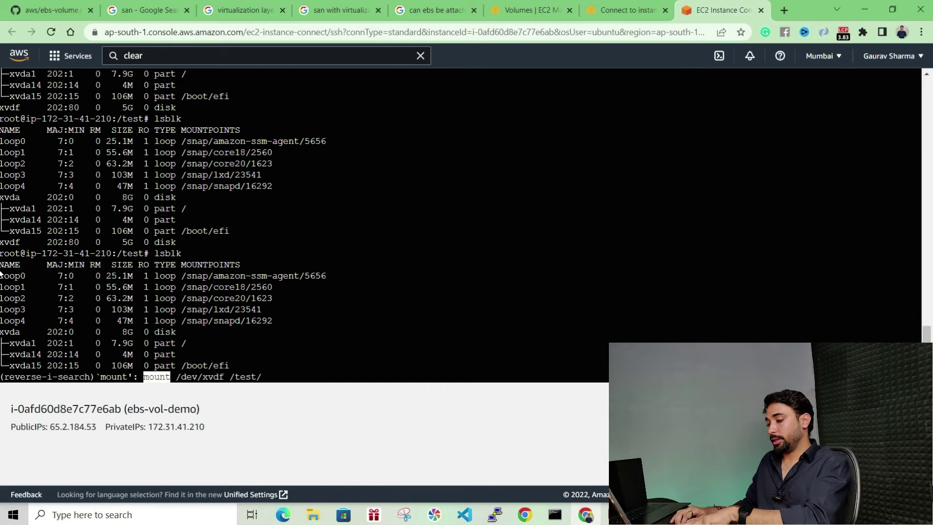
pyautogui.press('Right')
pyautogui.press('Right')
pyautogui.press('Right')
pyautogui.press('Right')
pyautogui.press('Right')
pyautogui.press('Right')
pyautogui.press('Right')
pyautogui.press('Right')
pyautogui.press('Right')
pyautogui.press('Right')
pyautogui.press('Right')
pyautogui.press('Right')
pyautogui.press('Right')
pyautogui.press('Right')
pyautogui.press('Right')
pyautogui.press('Right')
pyautogui.press('Right')
pyautogui.press('Right')
pyautogui.press('Right')
pyautogui.press('Right')
pyautogui.press('Right')
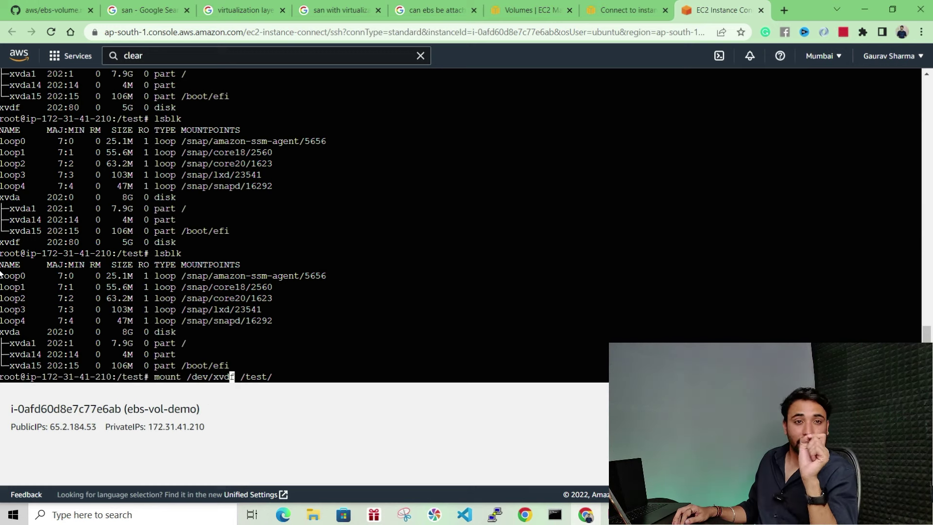